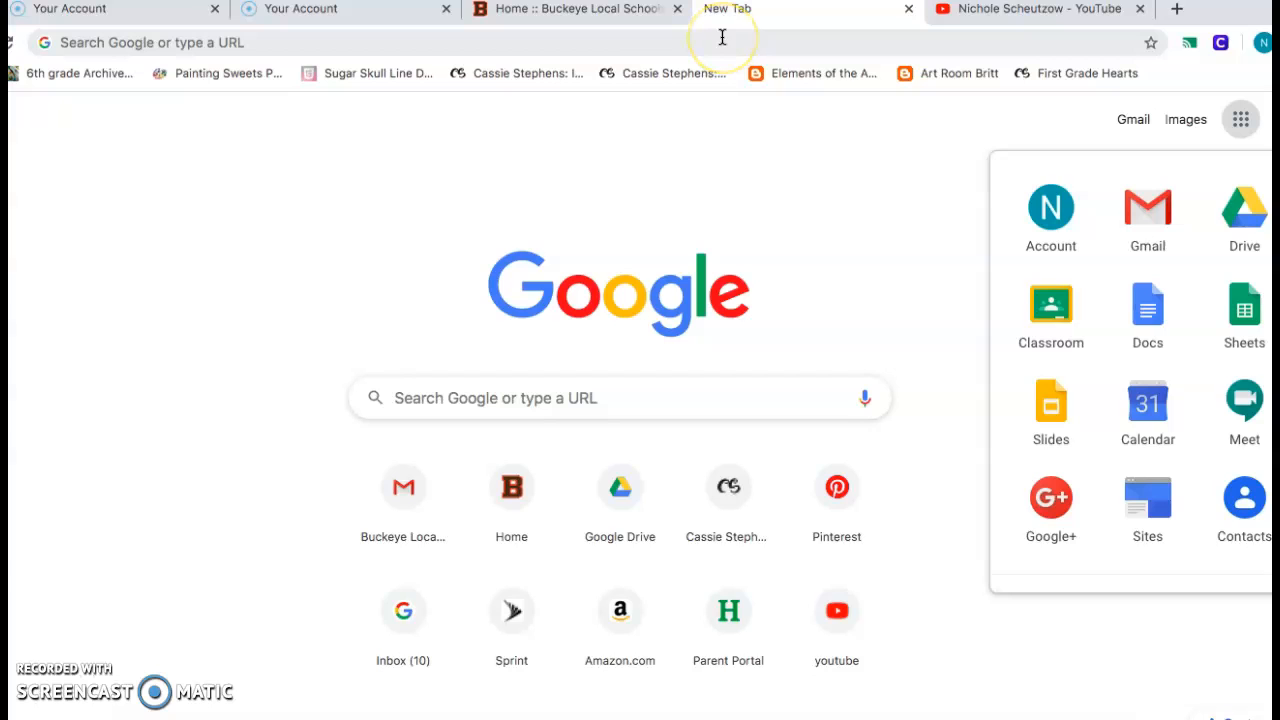
# Open Google Classroom and start a new class named "2nd Grade Art" followed by the teacher's surname.
pyautogui.click(1050, 313)
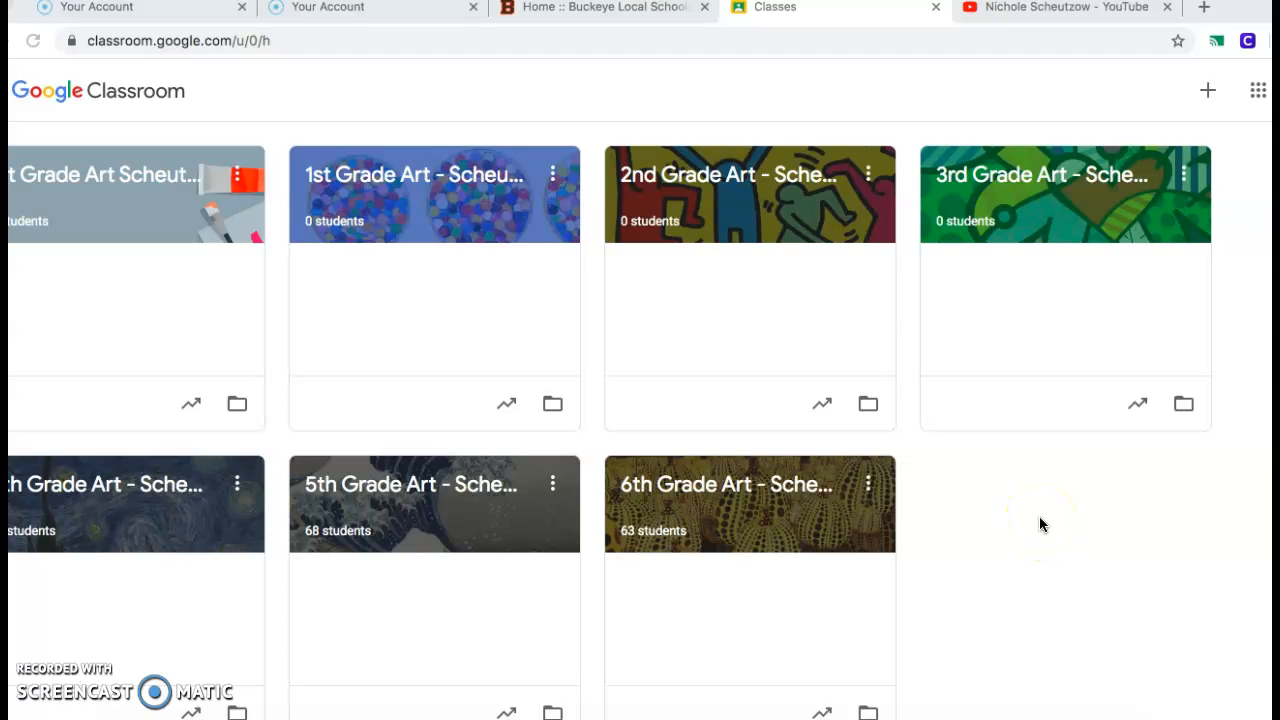
pyautogui.click(1208, 93)
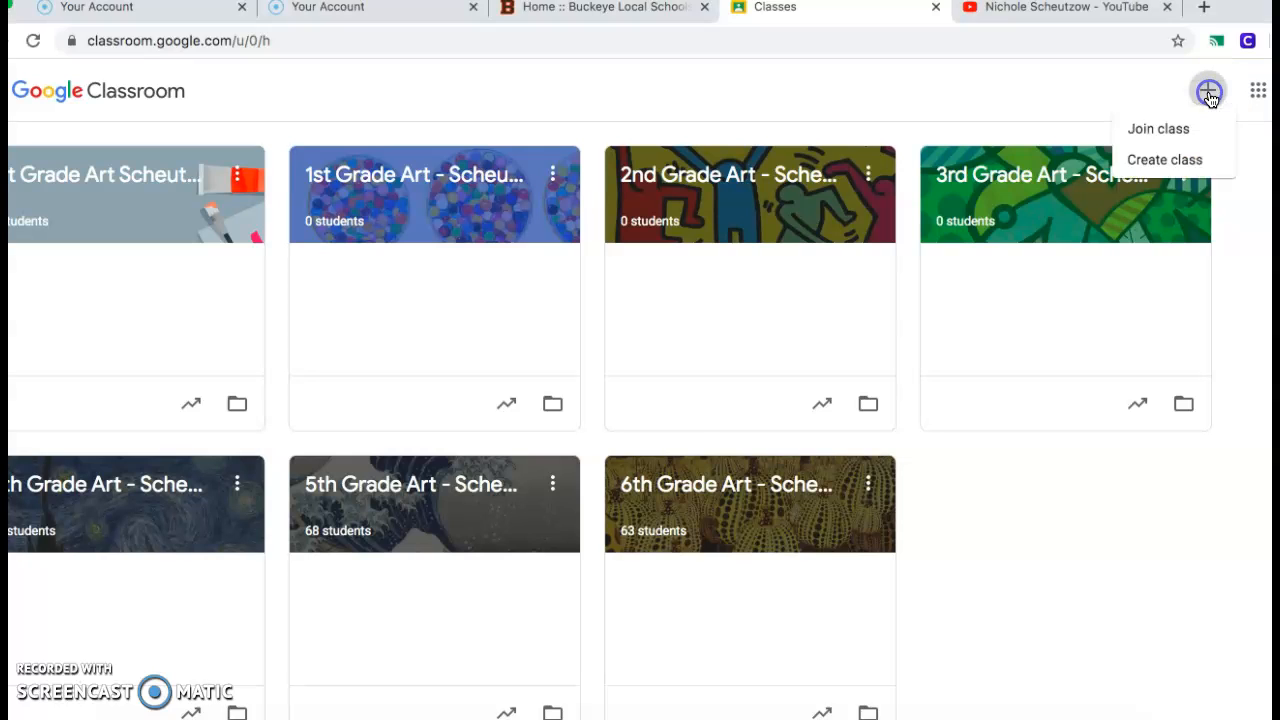
pyautogui.click(1166, 166)
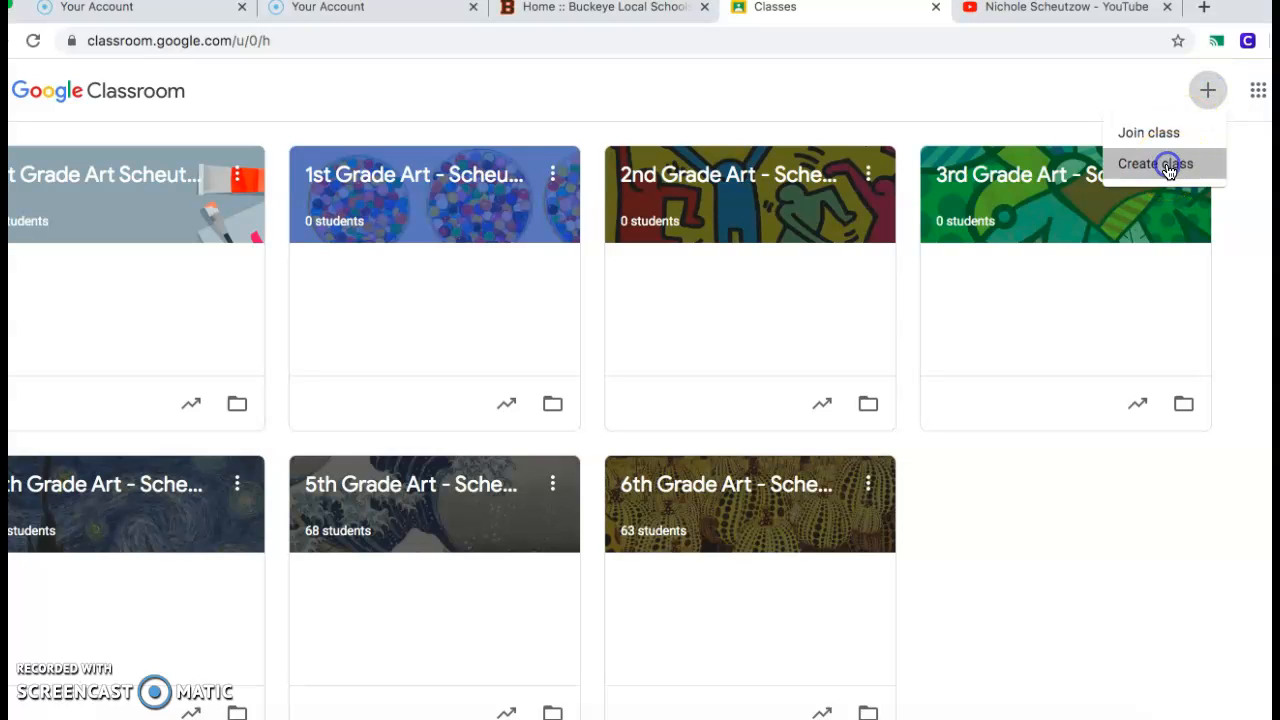
pyautogui.click(577, 280)
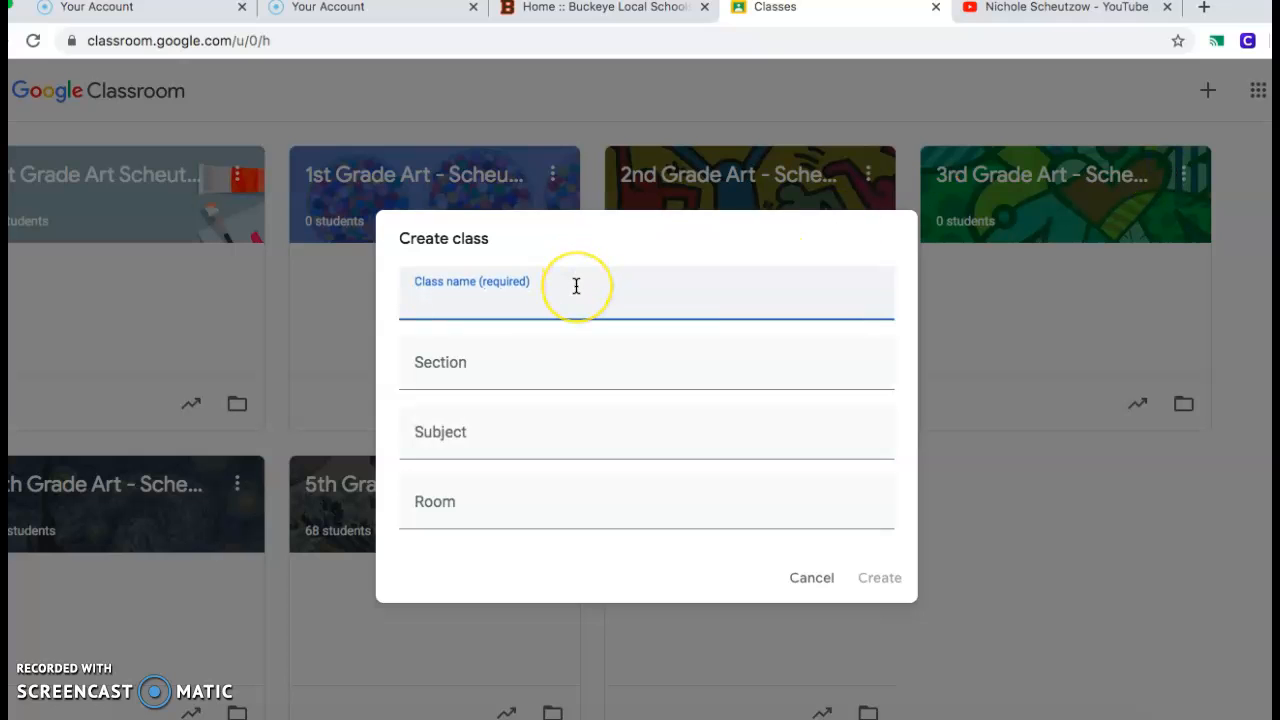
pyautogui.write('2nd Grade Art Scheutzow')
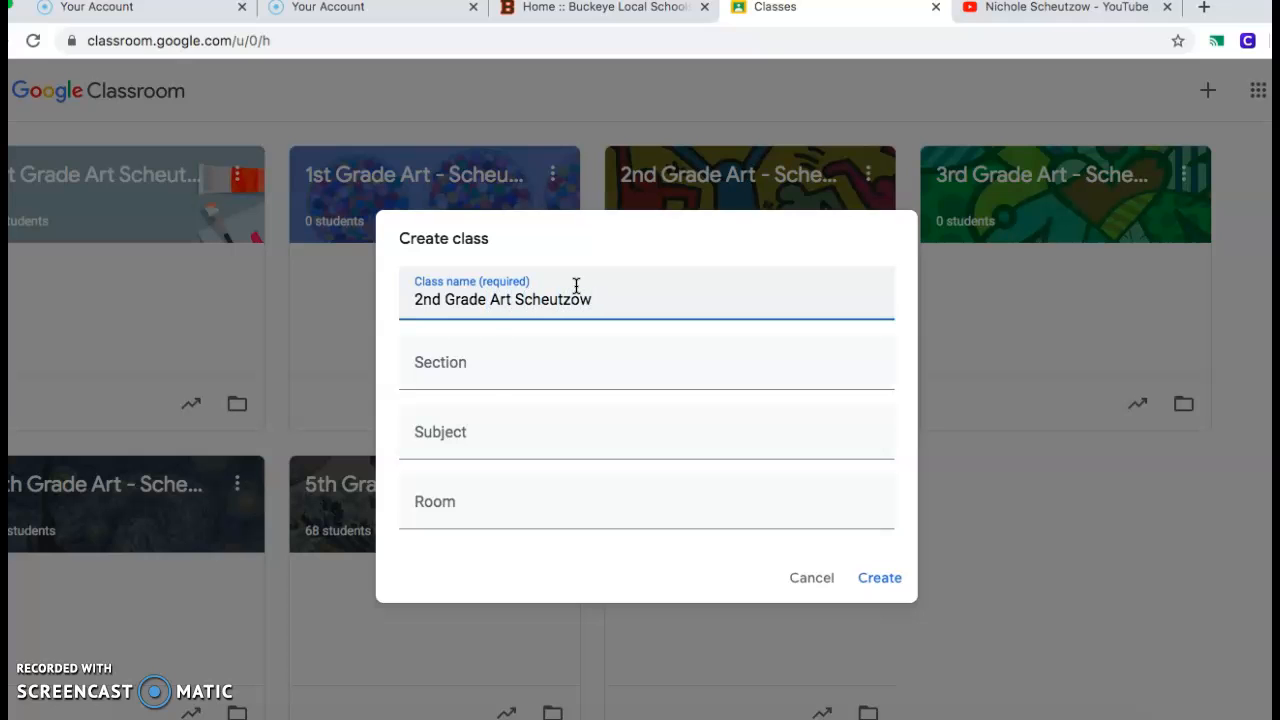
# Leave the section blank, enter Art as the subject and Art Room as the room, and create the class.
pyautogui.click(459, 367)
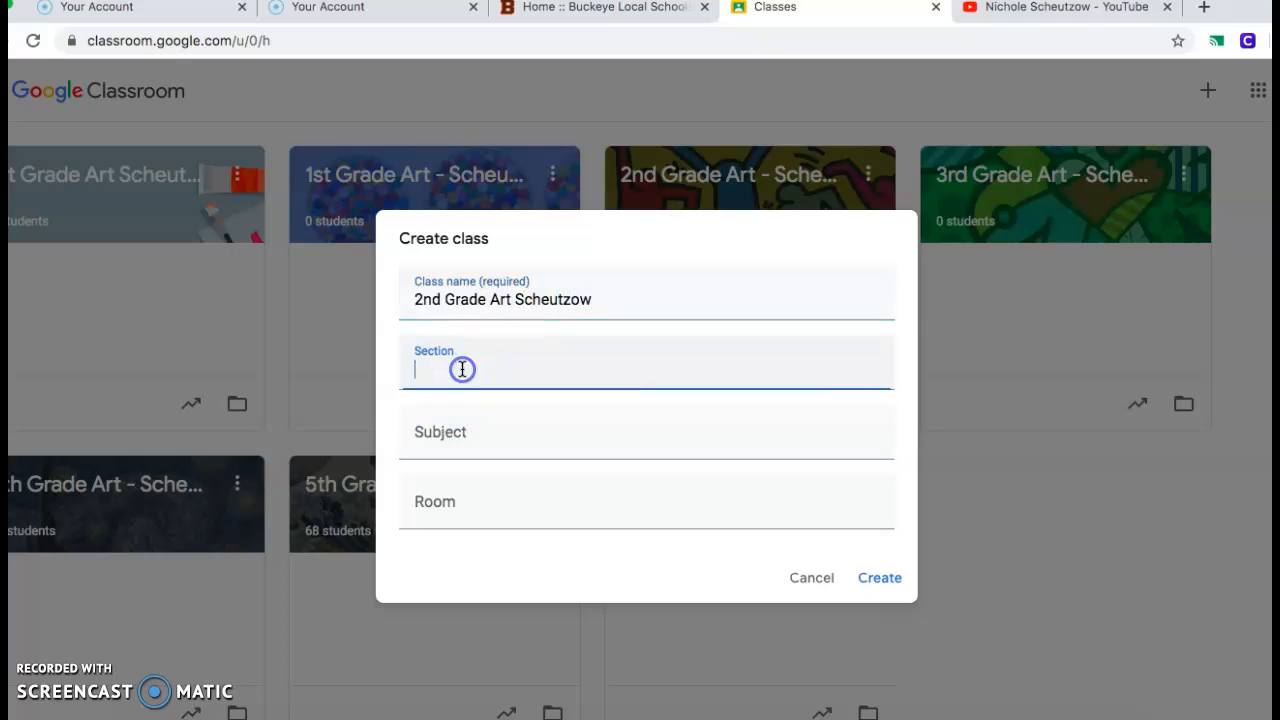
pyautogui.click(467, 443)
pyautogui.write('Art')
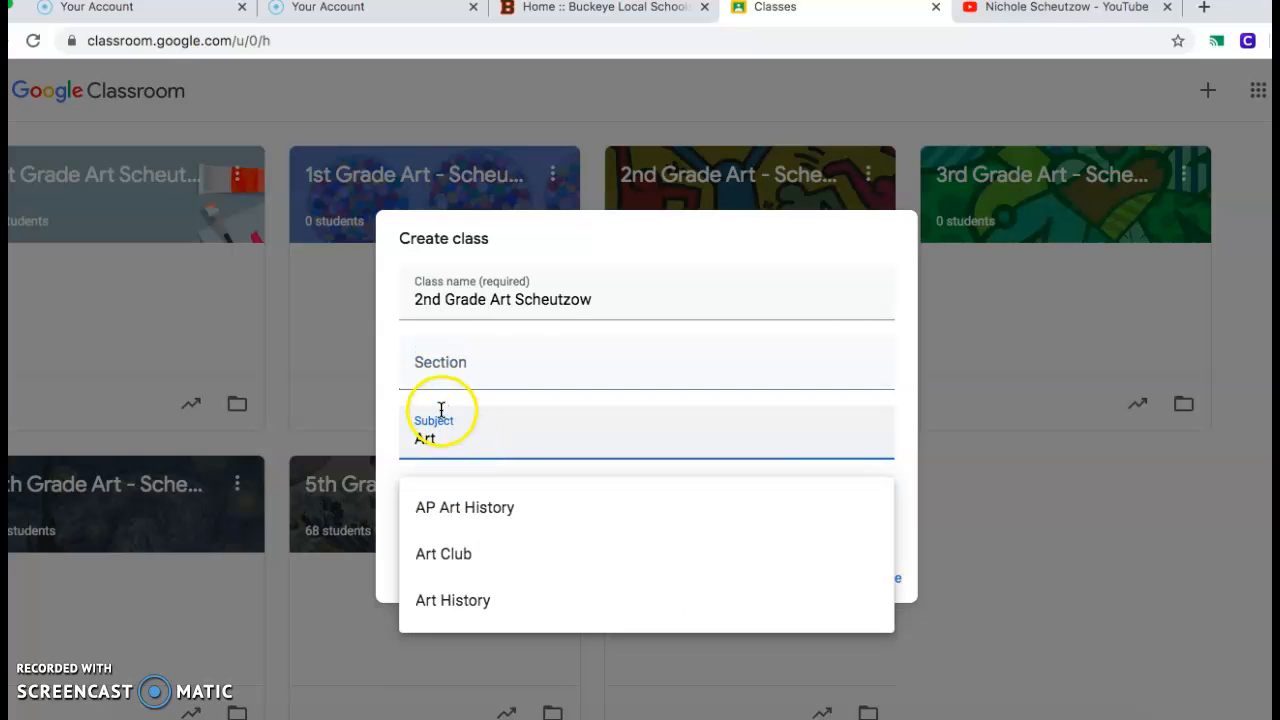
pyautogui.click(530, 508)
pyautogui.write('Art Room')
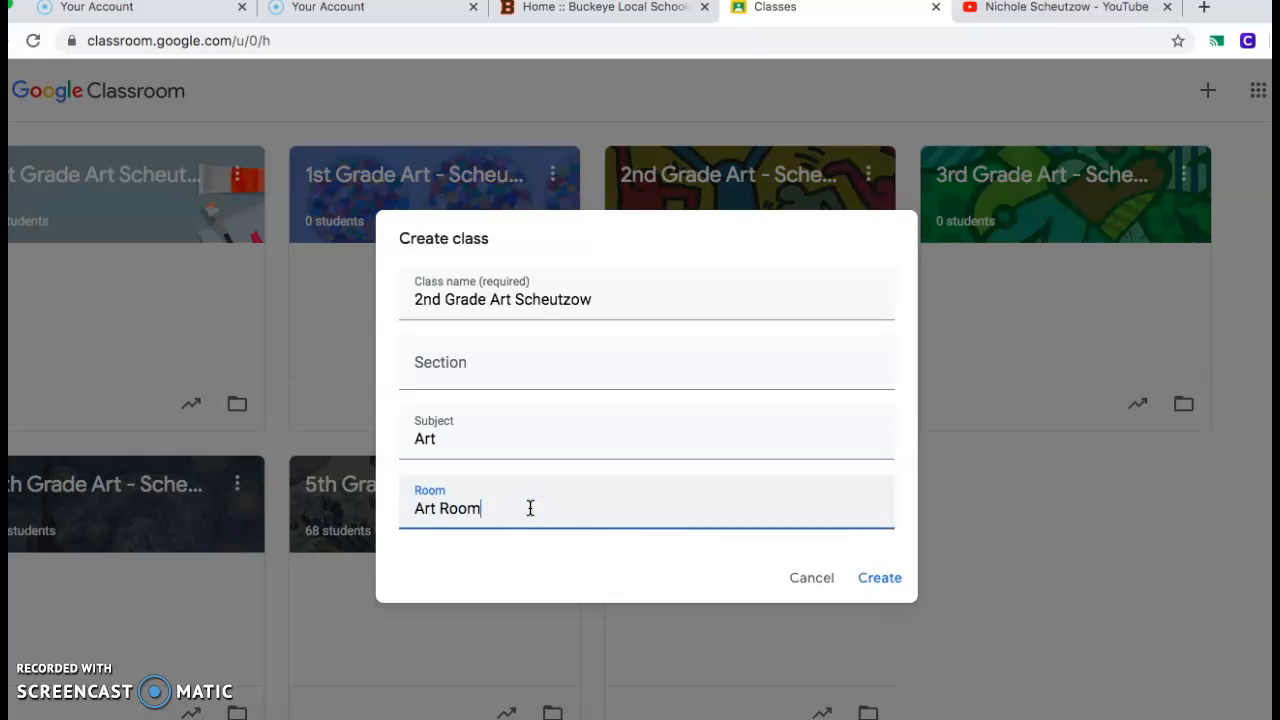
pyautogui.click(883, 579)
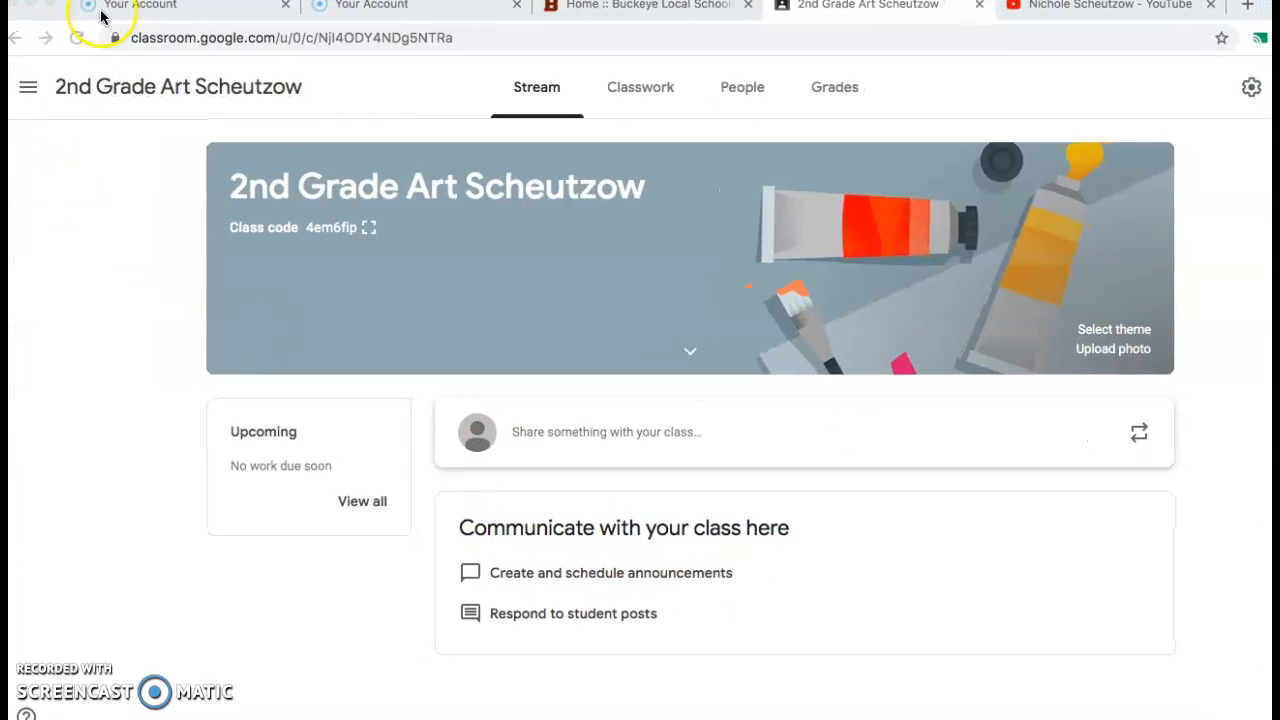
# Go back to the class list and examine the teachers and students enrolled in the 4th Grade Art class.
pyautogui.click(30, 89)
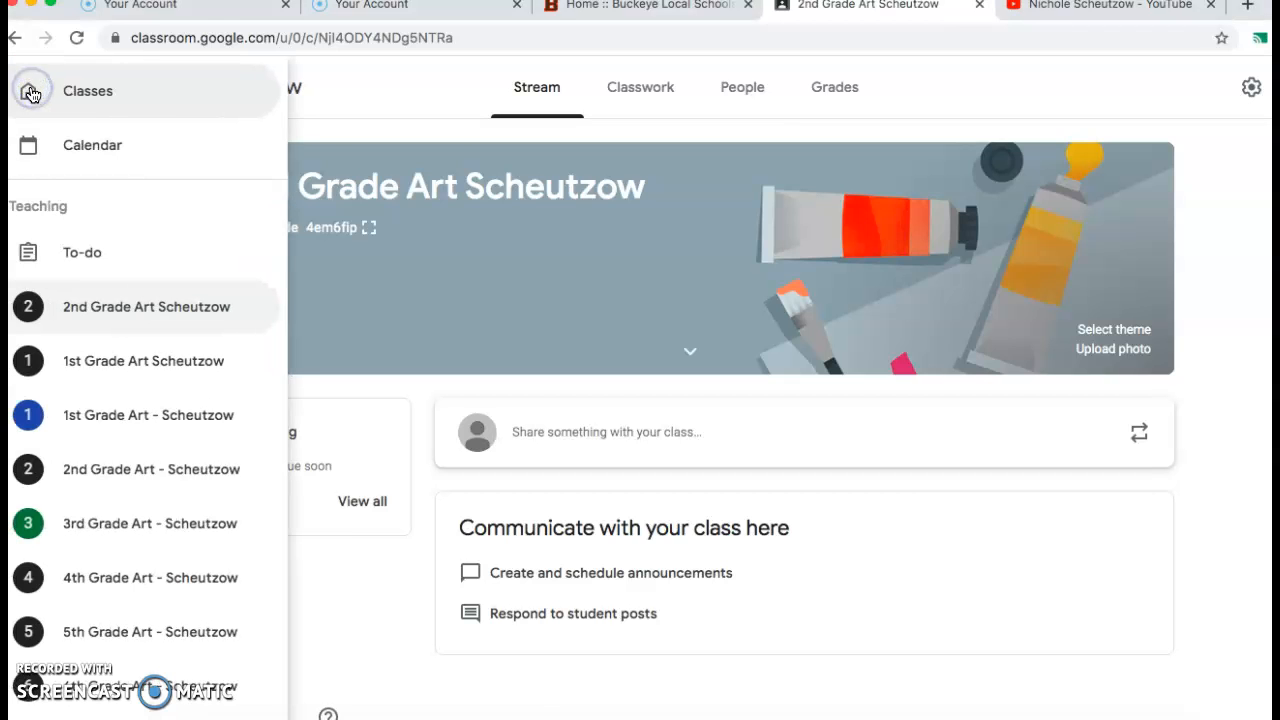
pyautogui.click(110, 97)
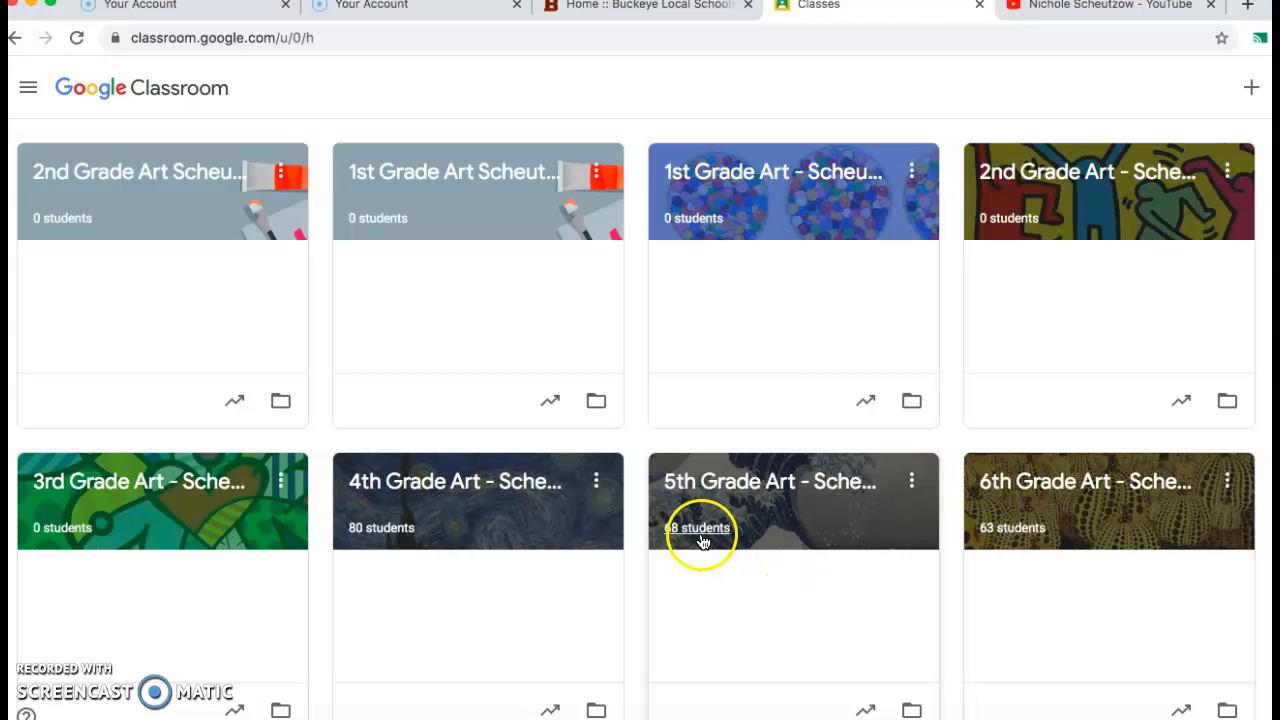
pyautogui.click(397, 535)
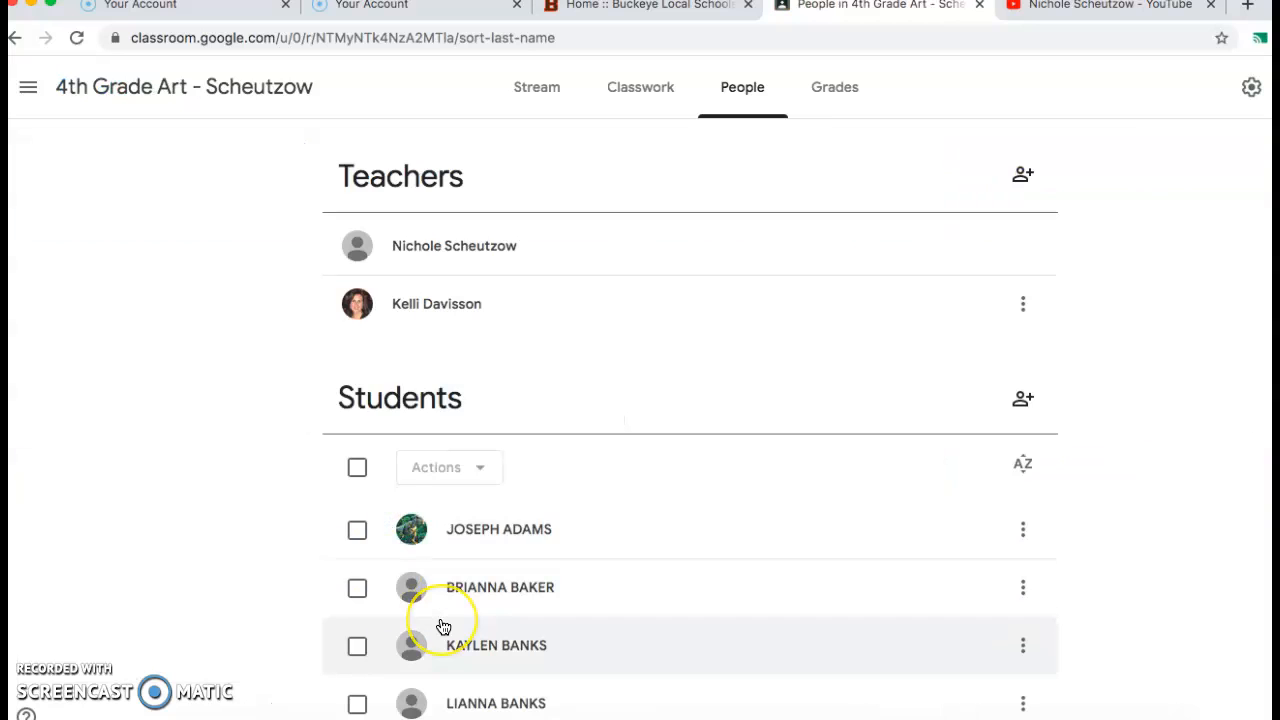
pyautogui.scroll(-1, 443, 624)
pyautogui.scroll(-14, 443, 626)
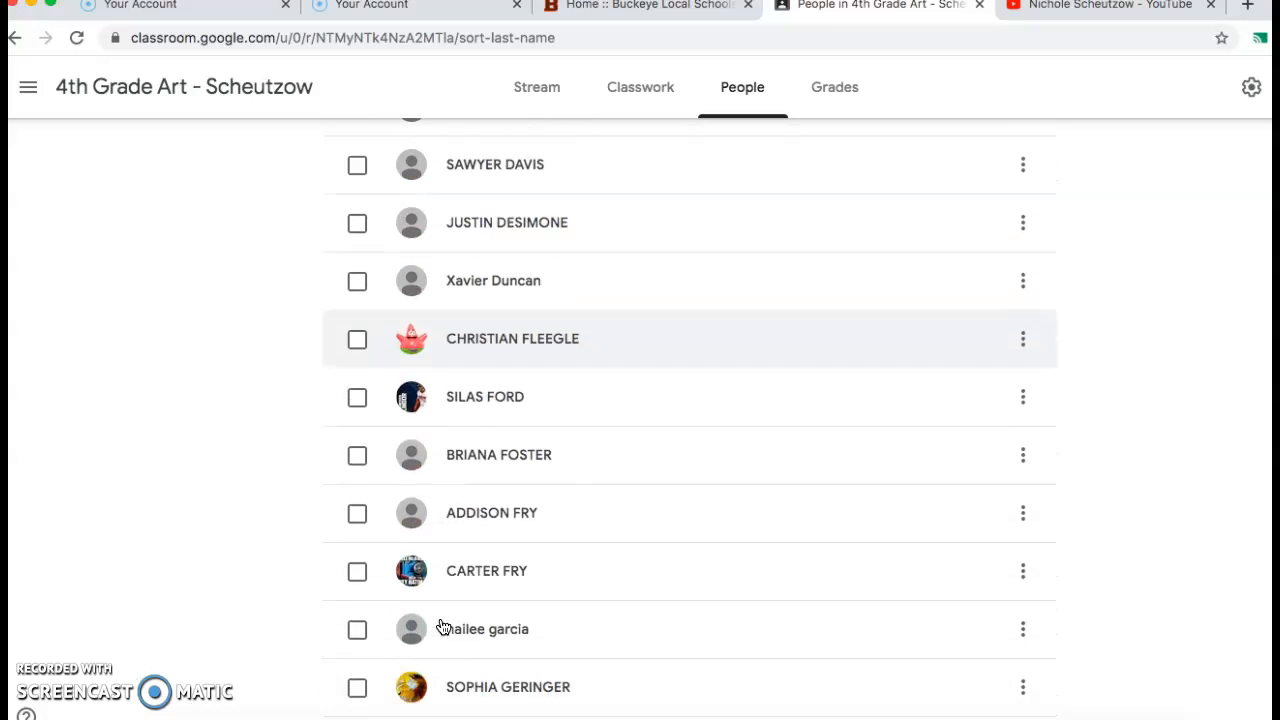
pyautogui.scroll(15, 443, 626)
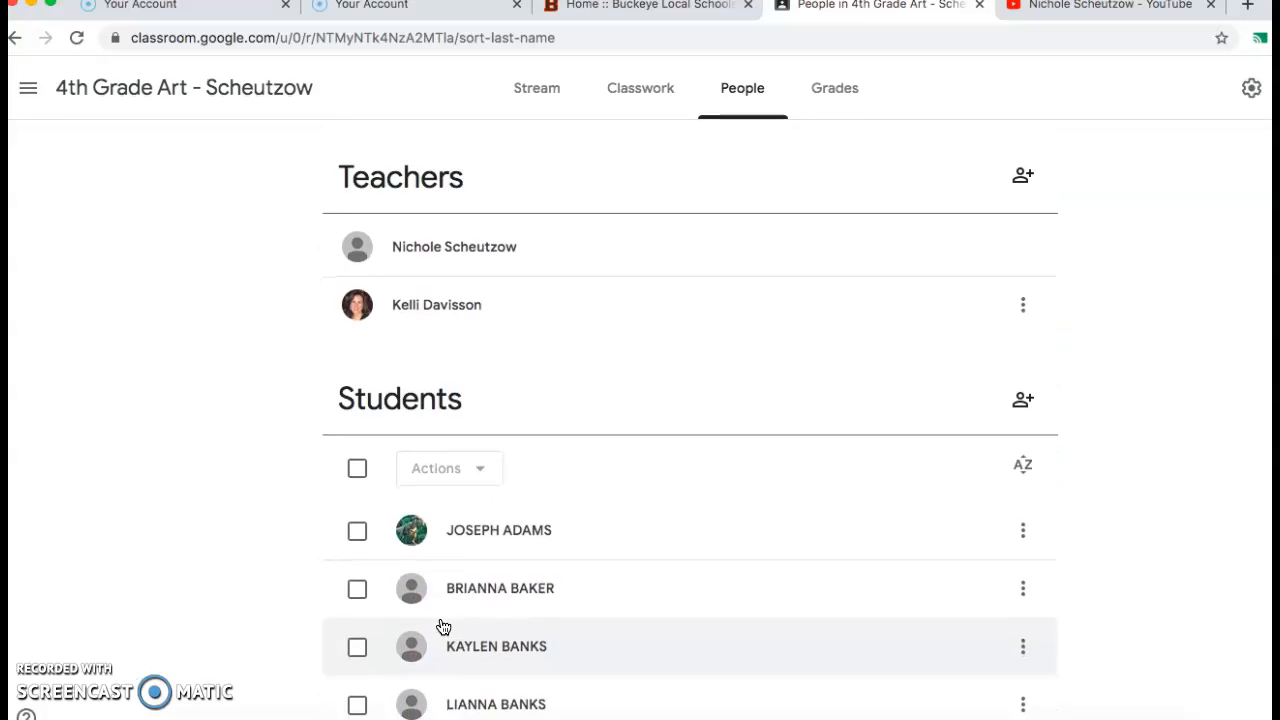
pyautogui.click(503, 330)
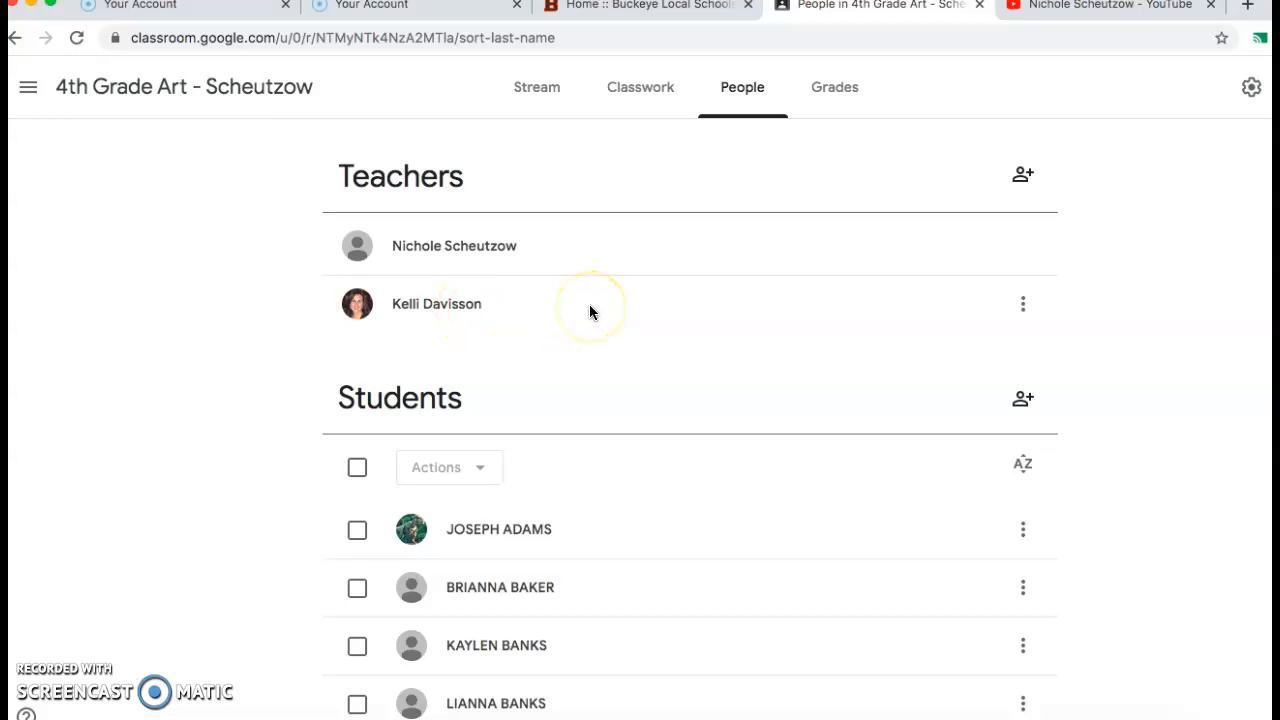
# Invite a colleague as co-teacher of the 4th Grade Art class, finding them by surname.
pyautogui.click(1023, 177)
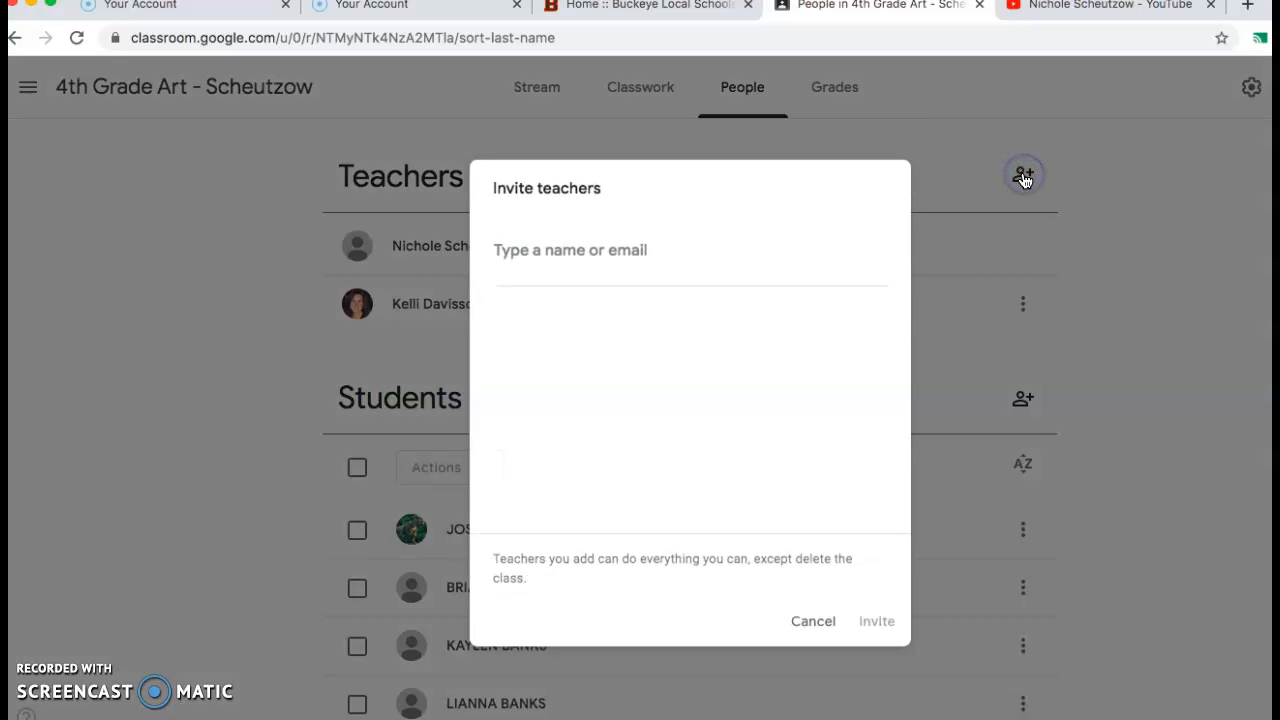
pyautogui.click(612, 250)
pyautogui.write('white')
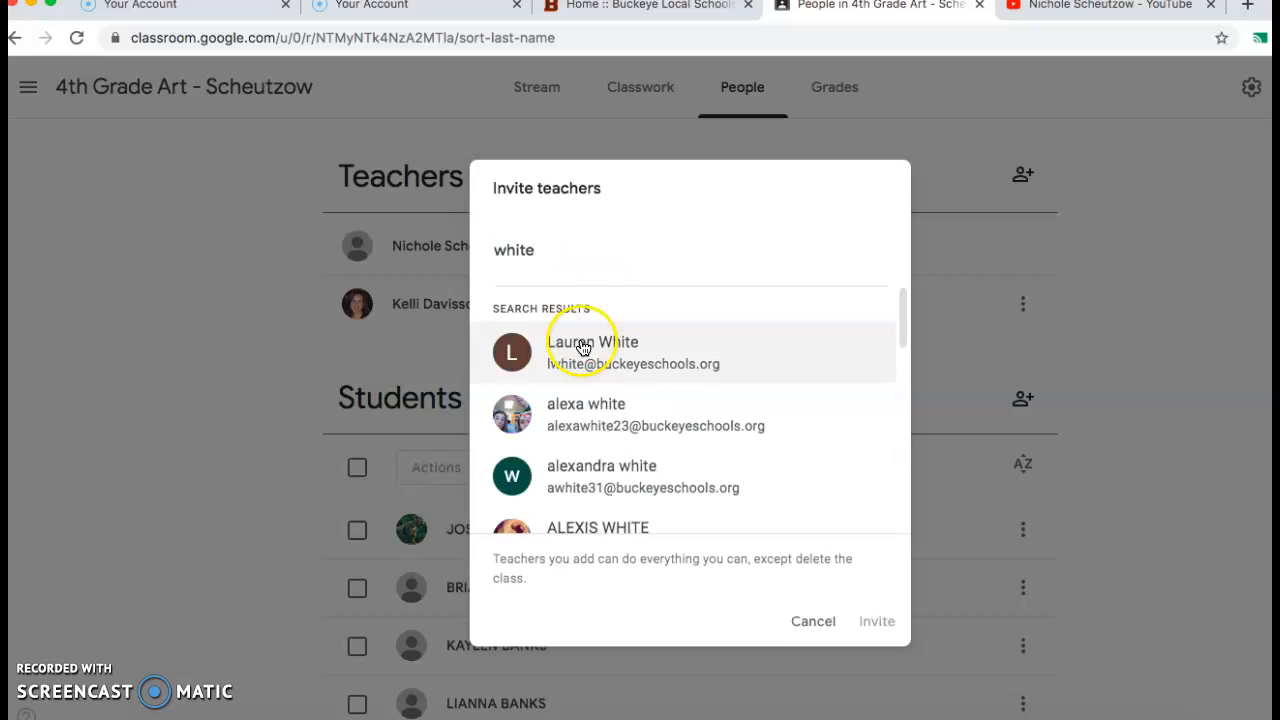
pyautogui.click(583, 347)
pyautogui.click(880, 622)
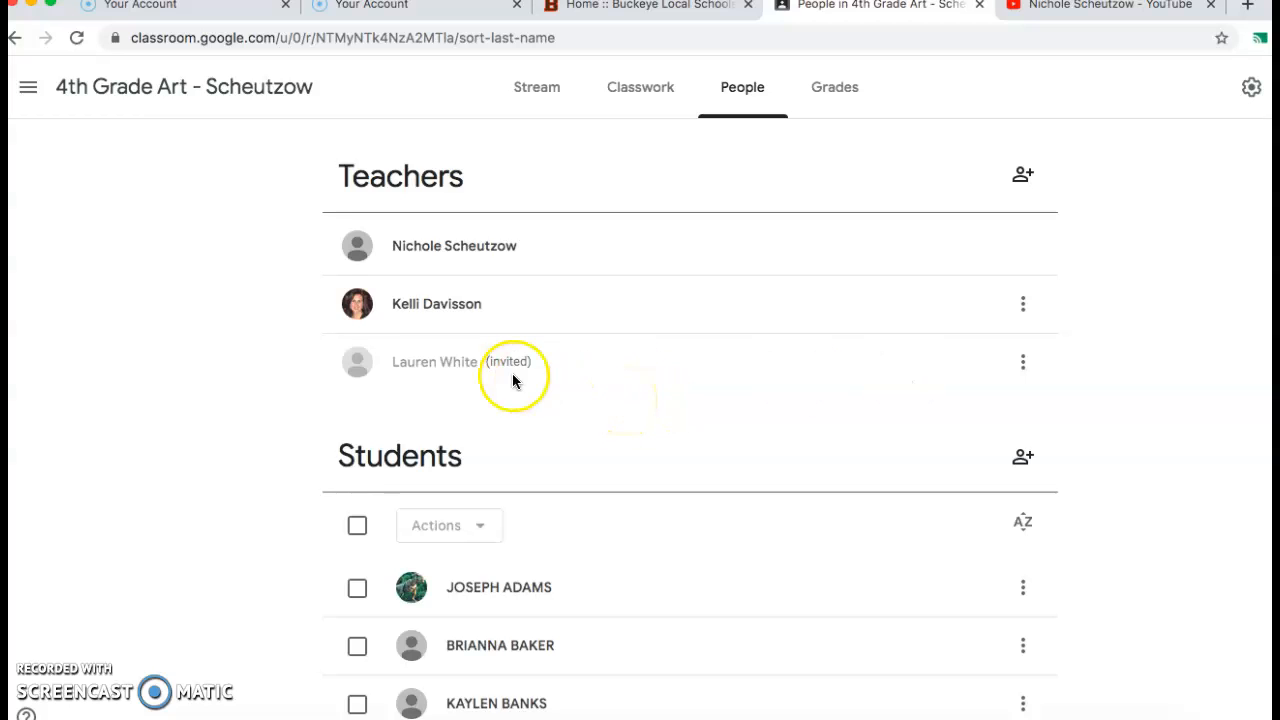
# Open the stream of the 4th Grade Art class, dismiss the tip about moving posts and examine the student posts.
pyautogui.click(28, 87)
pyautogui.click(69, 100)
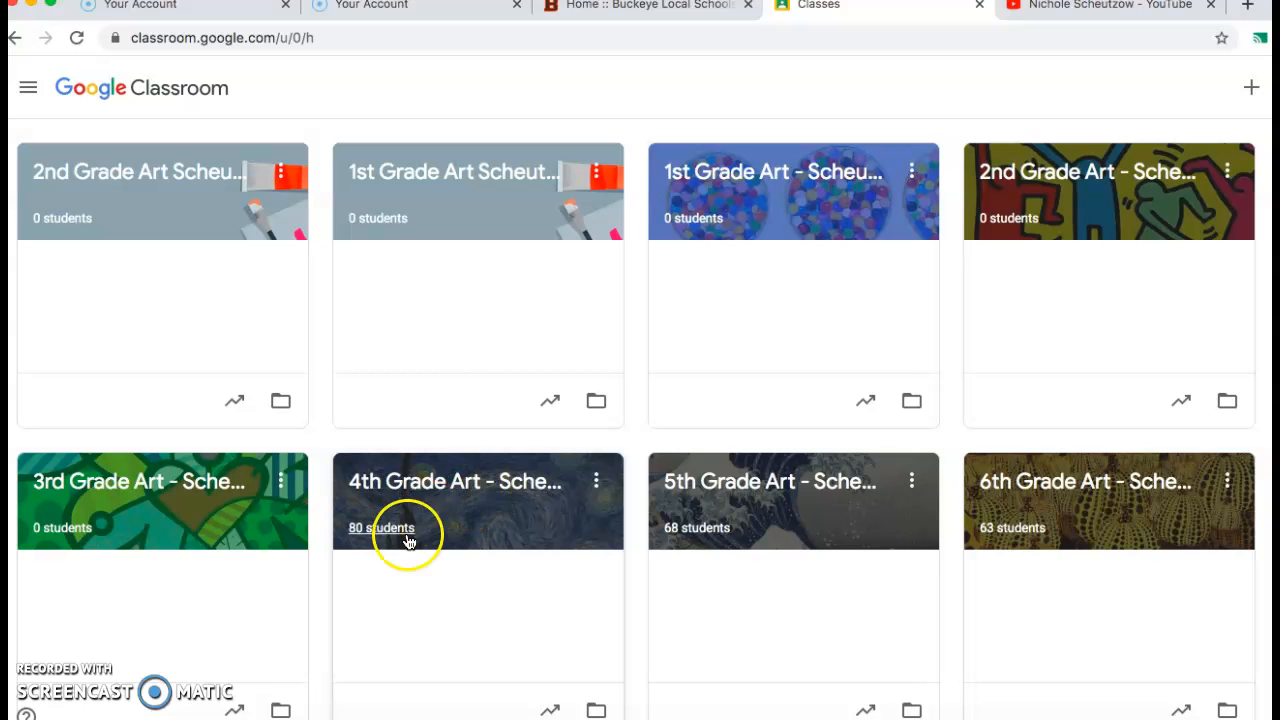
pyautogui.click(428, 481)
pyautogui.scroll(-1, 431, 493)
pyautogui.scroll(-3, 430, 492)
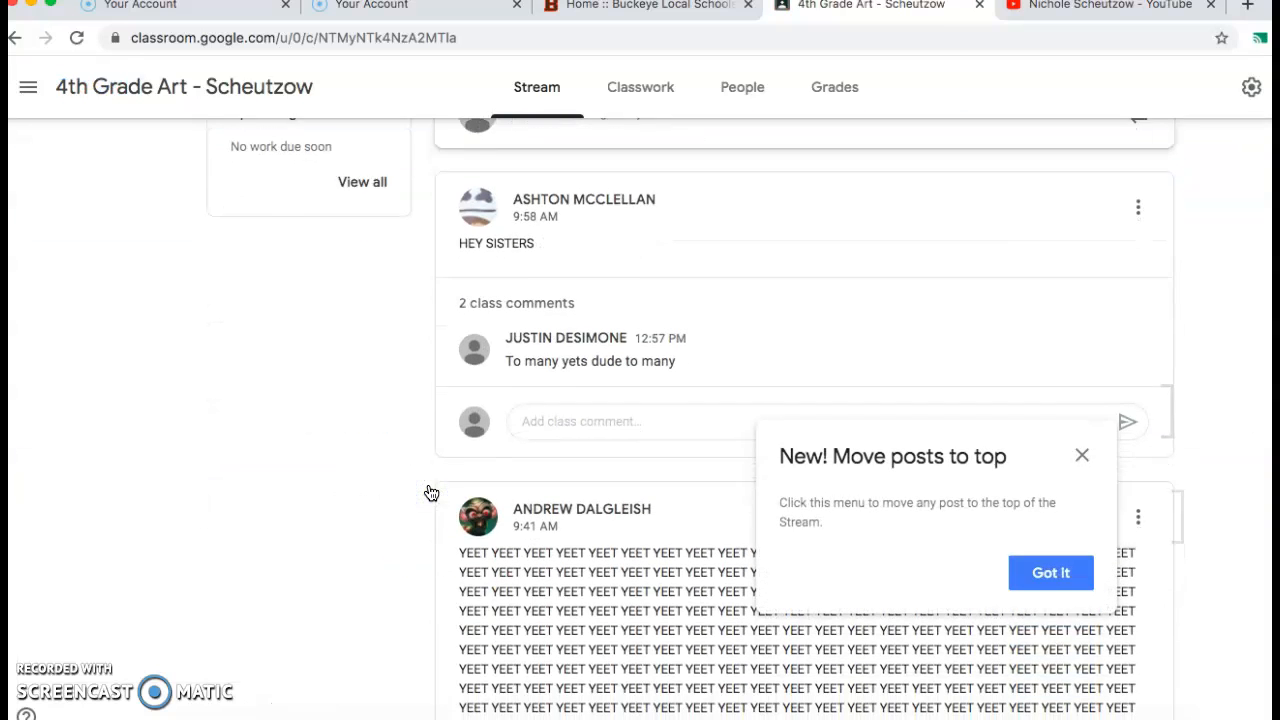
pyautogui.scroll(1, 430, 492)
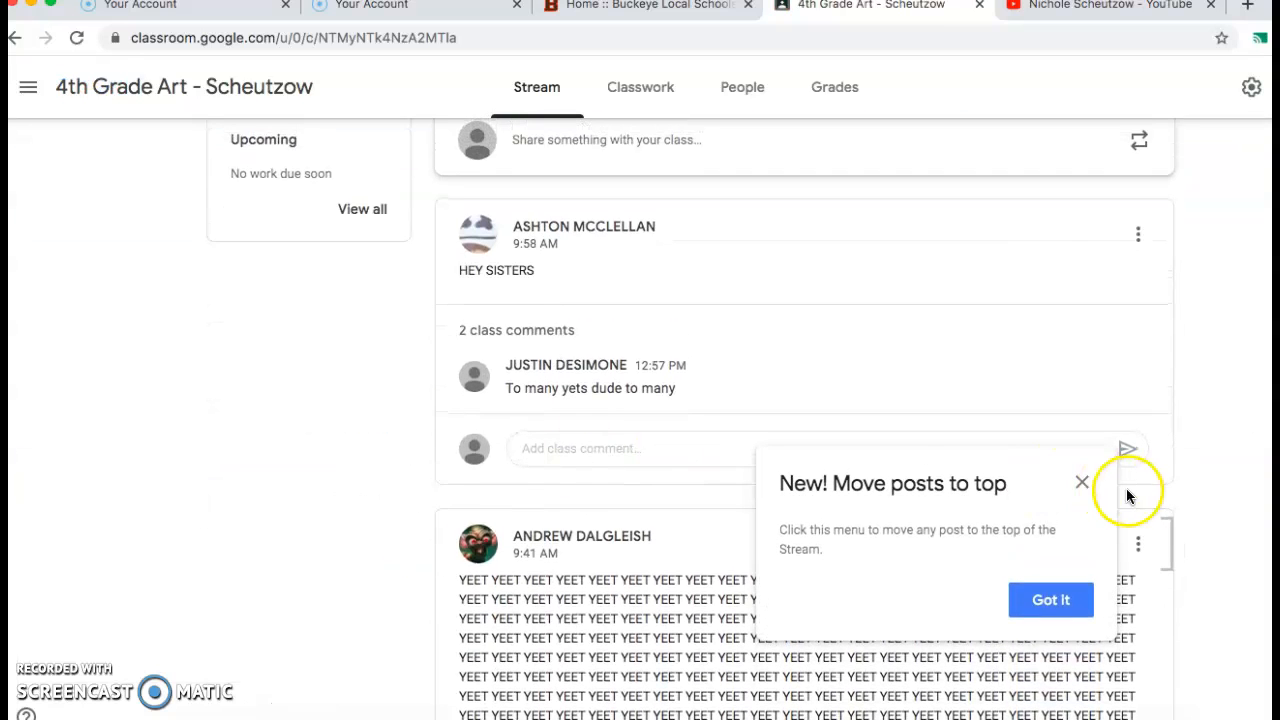
pyautogui.click(1082, 483)
pyautogui.scroll(-1, 567, 622)
pyautogui.scroll(-5, 567, 622)
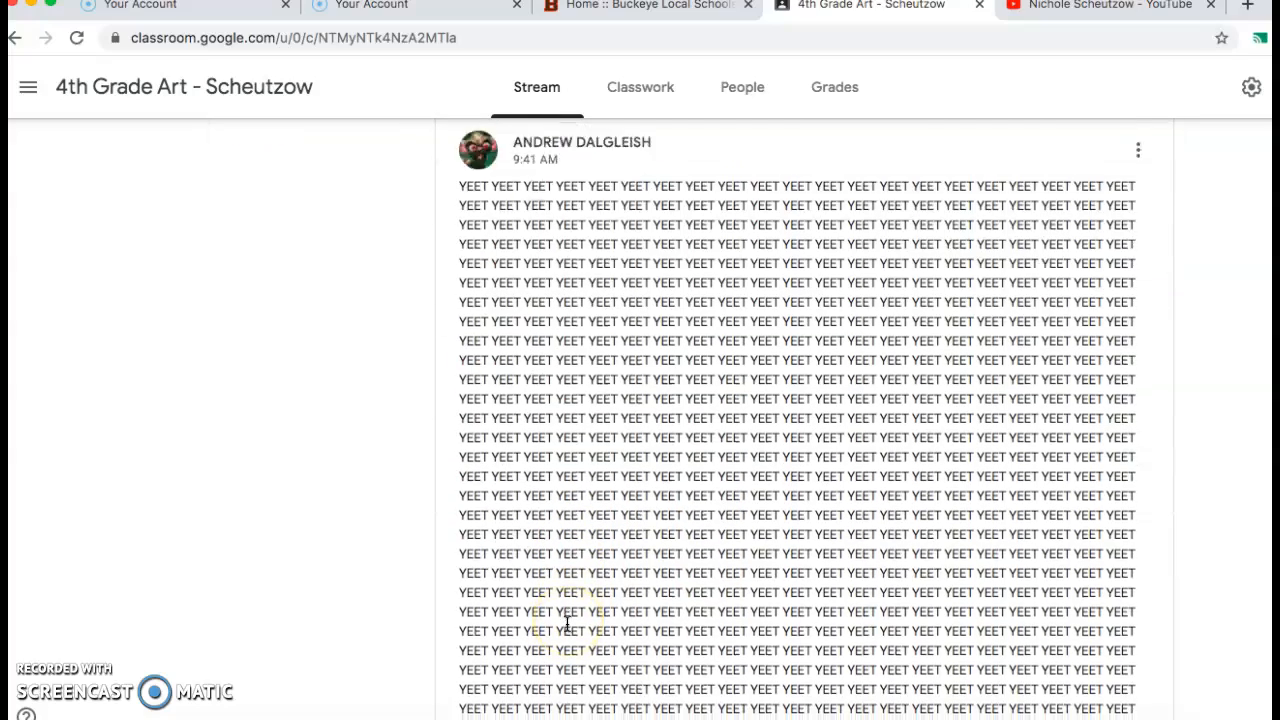
pyautogui.scroll(5, 567, 622)
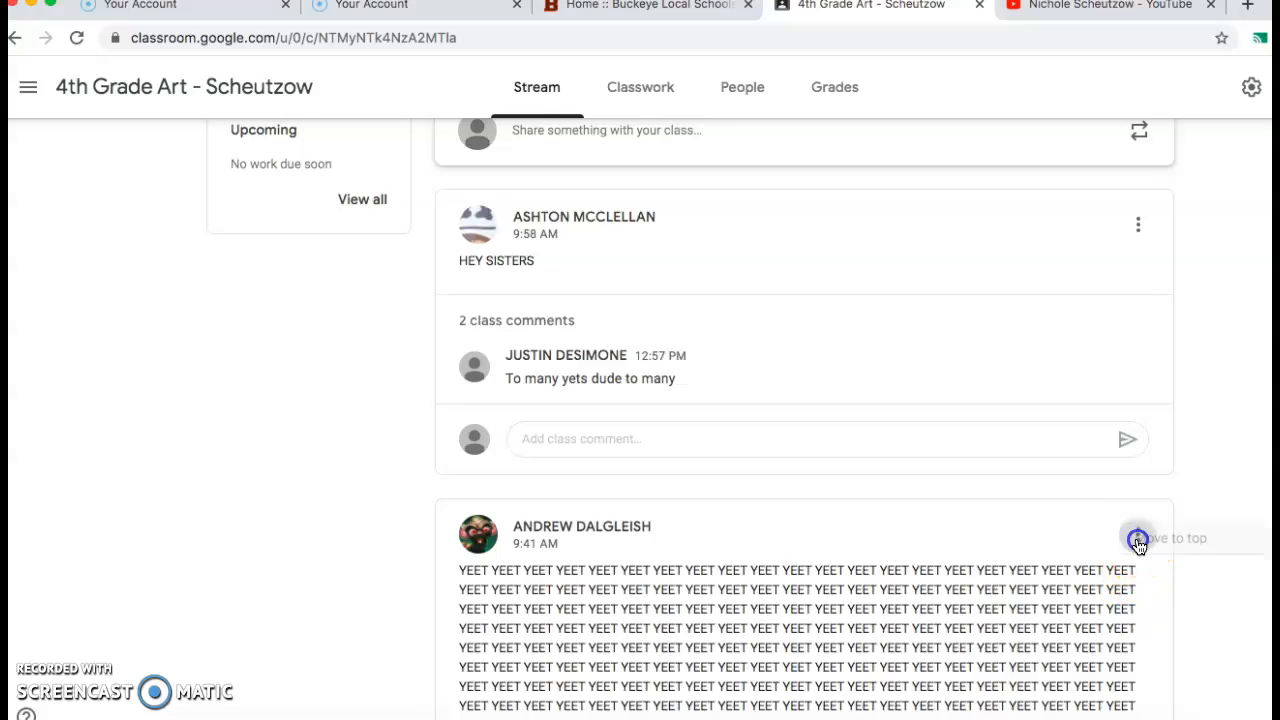
# Delete the long repeated "YEET" post below the "HEY SISTERS" post in the class stream.
pyautogui.click(1138, 534)
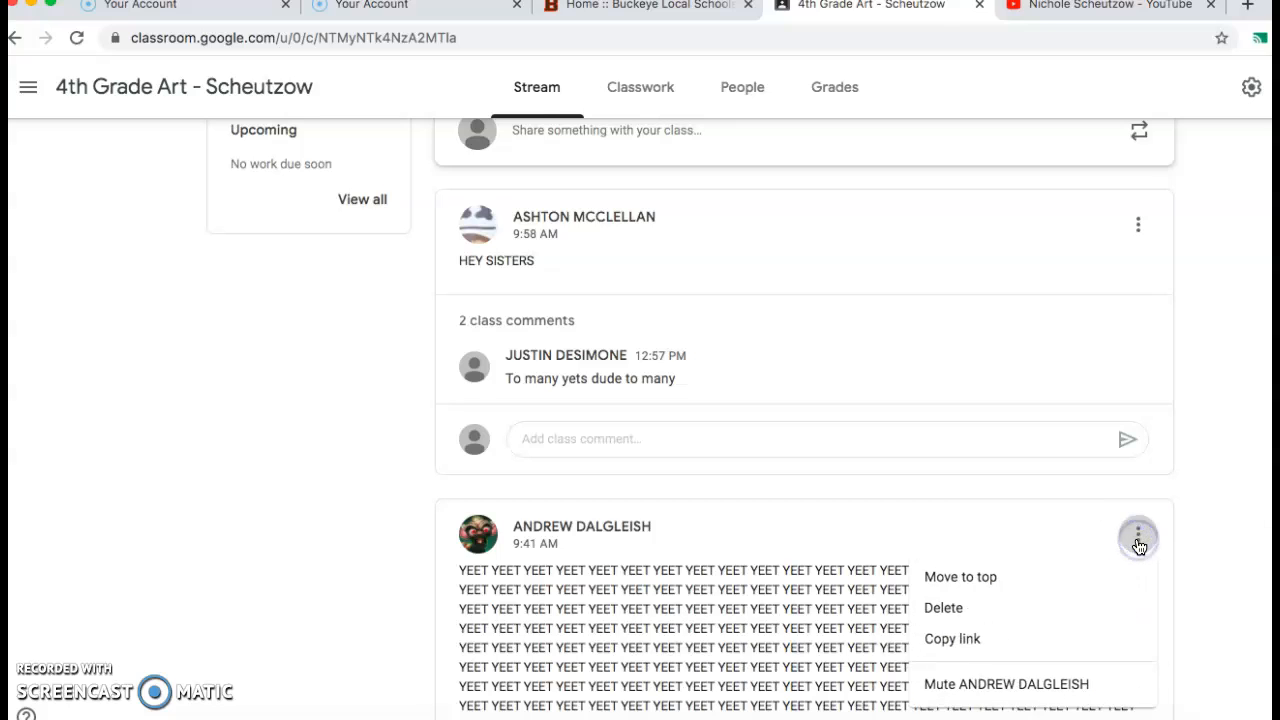
pyautogui.click(940, 608)
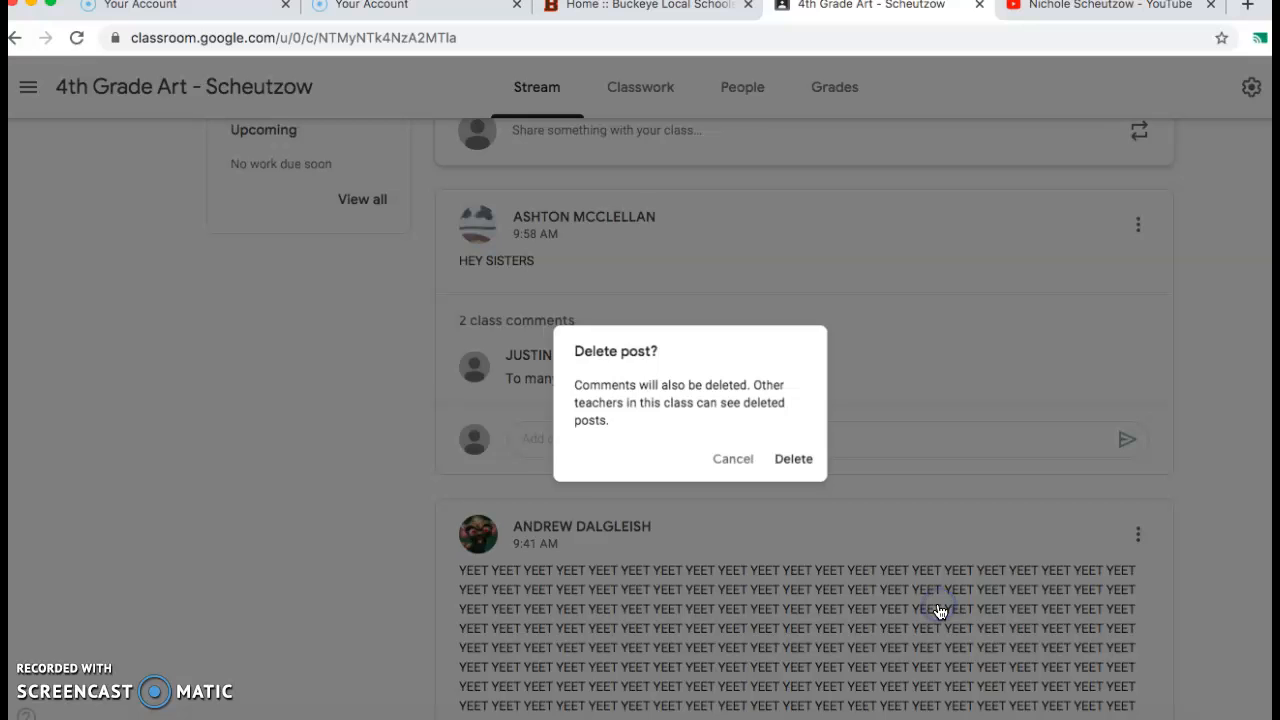
pyautogui.click(800, 465)
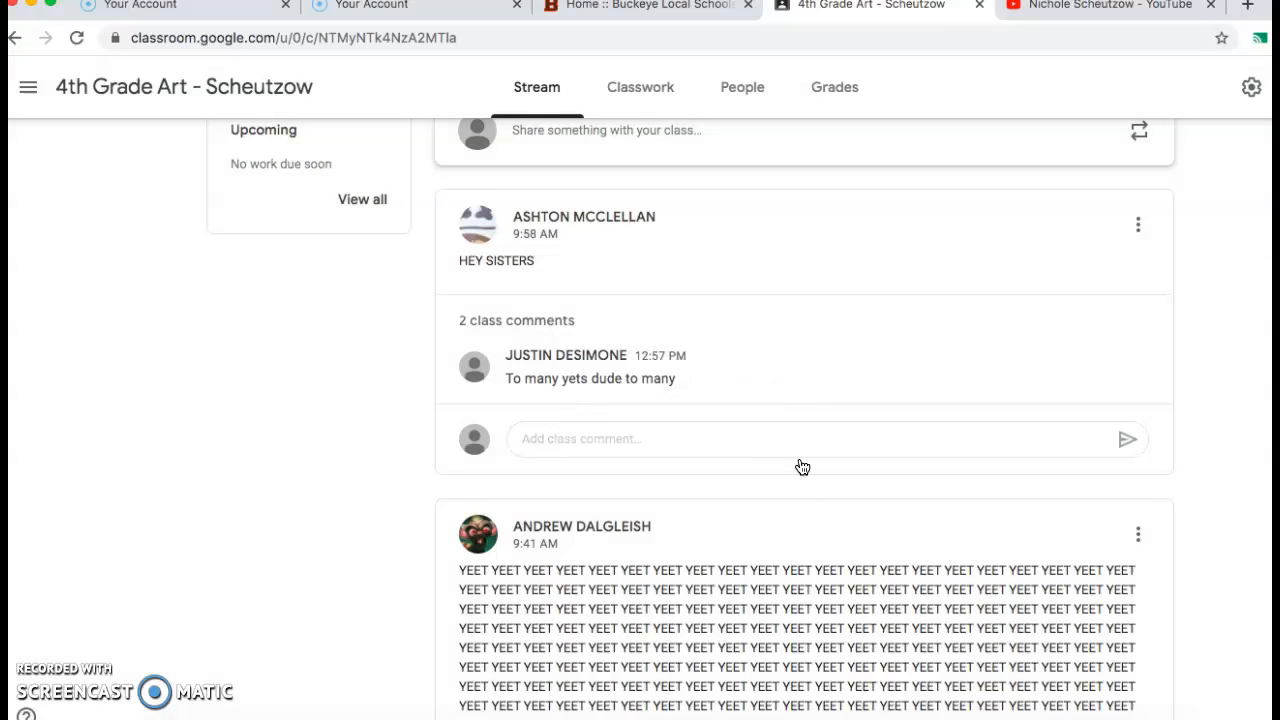
# Delete the "HEY SISTERS" post and the long repeated "YEET" post that follows it from the stream.
pyautogui.scroll(3, 777, 551)
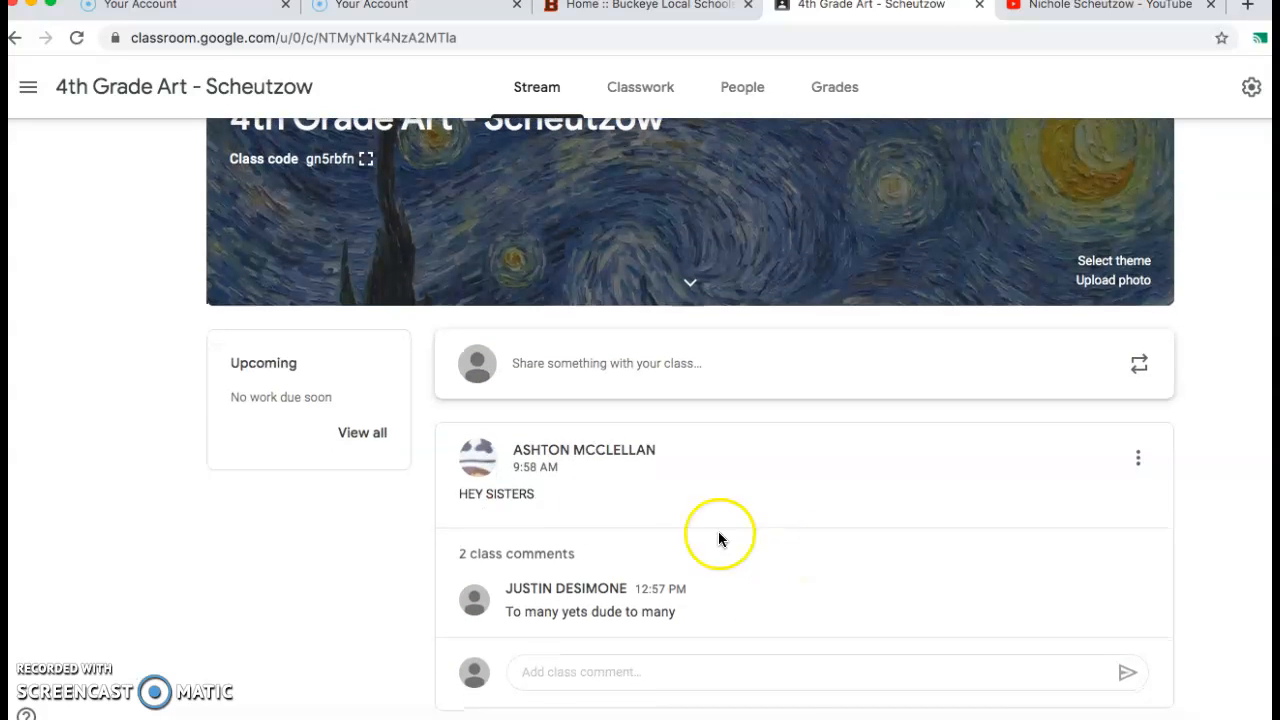
pyautogui.click(1138, 458)
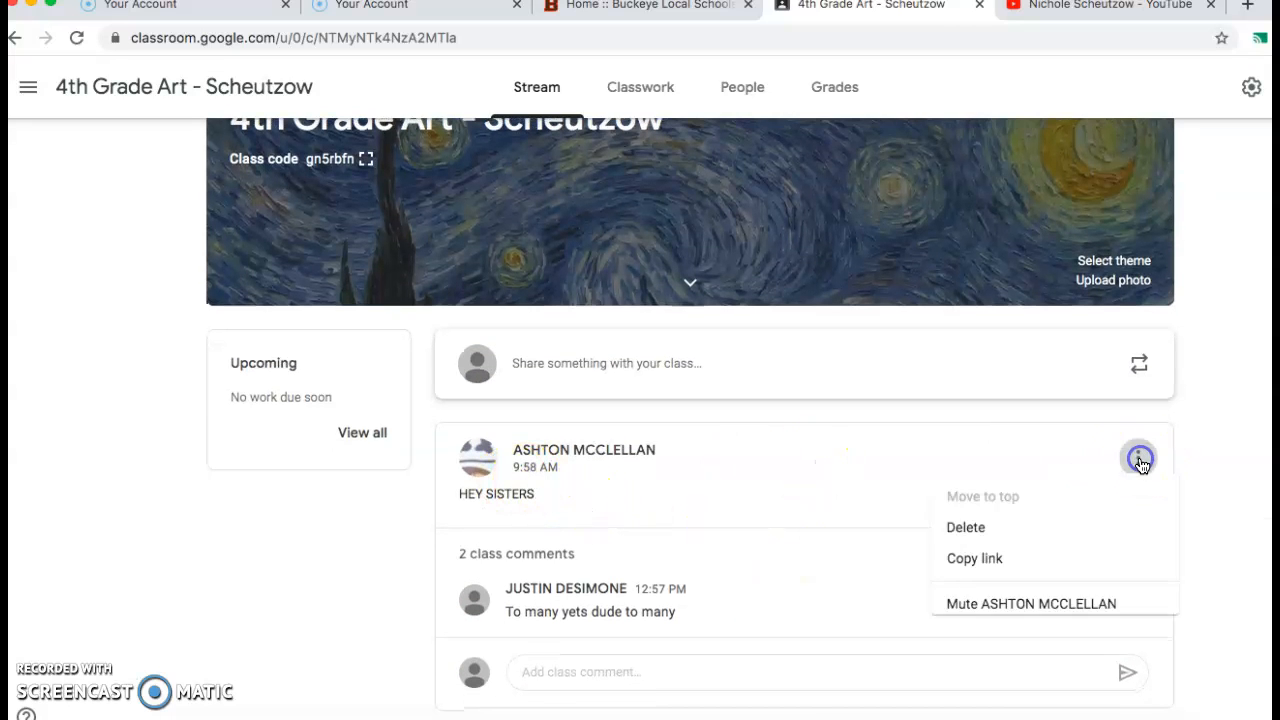
pyautogui.click(955, 535)
pyautogui.click(786, 463)
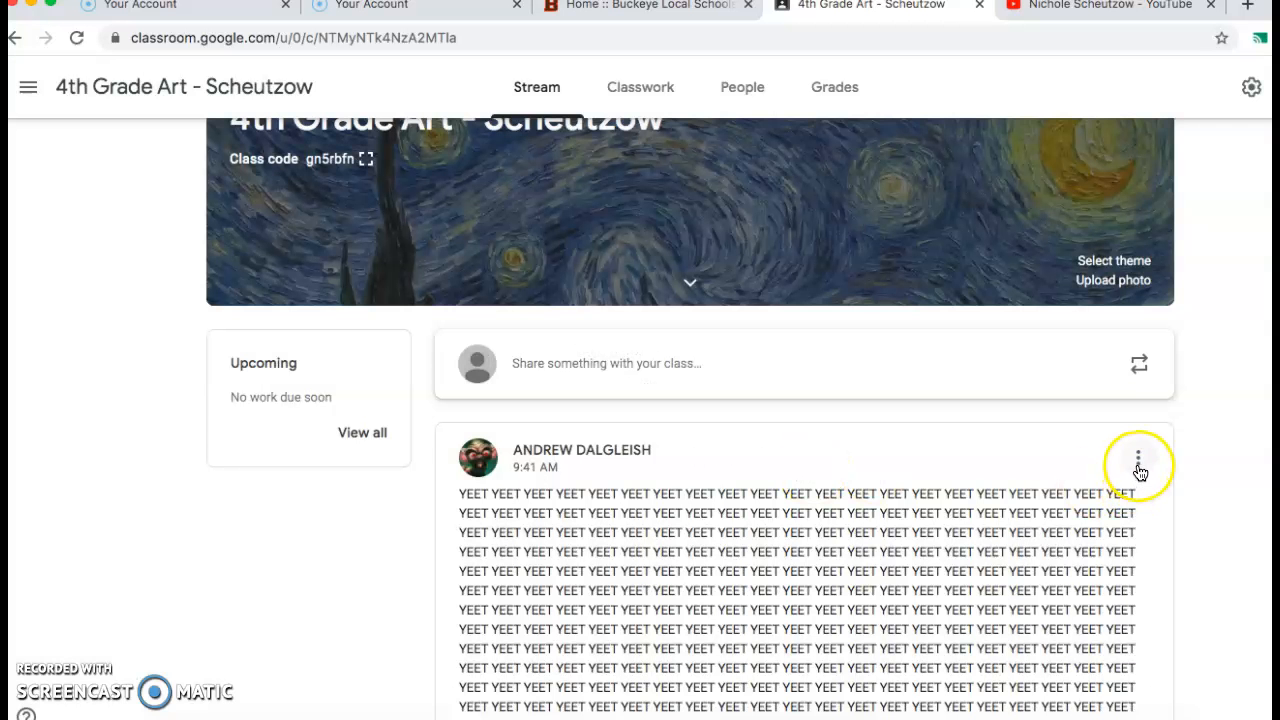
pyautogui.click(1138, 464)
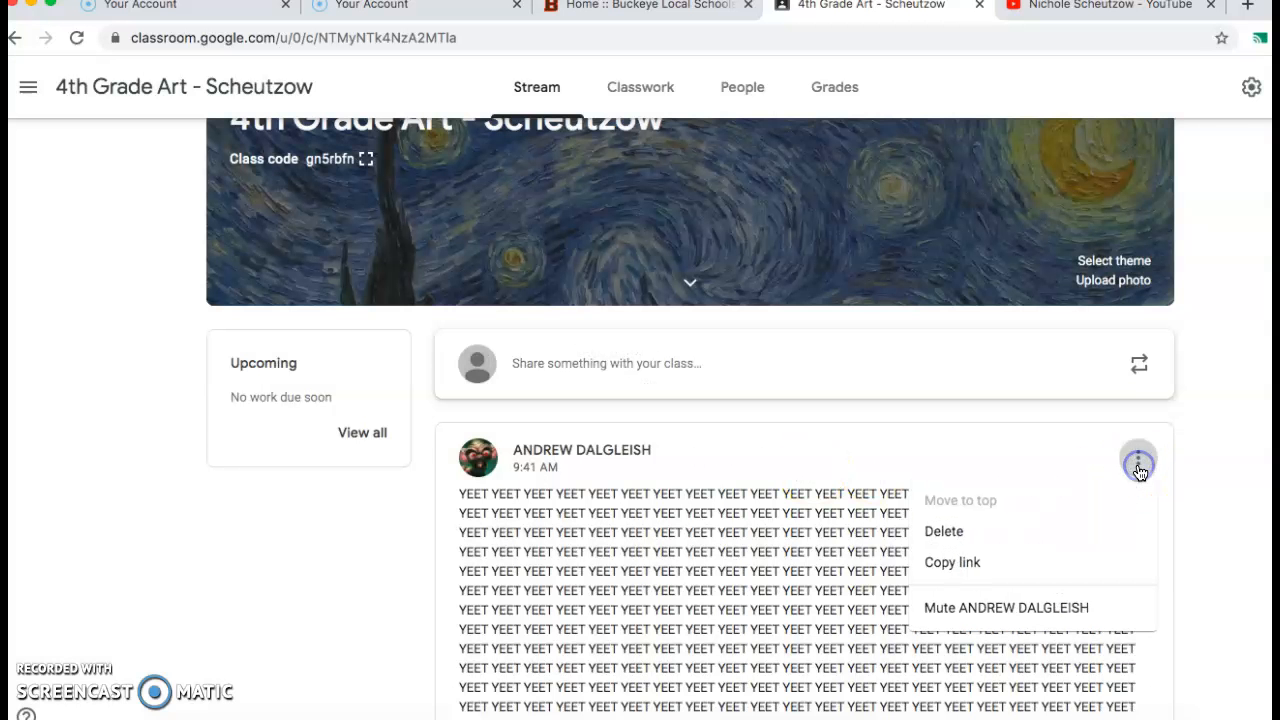
pyautogui.click(983, 531)
pyautogui.click(804, 468)
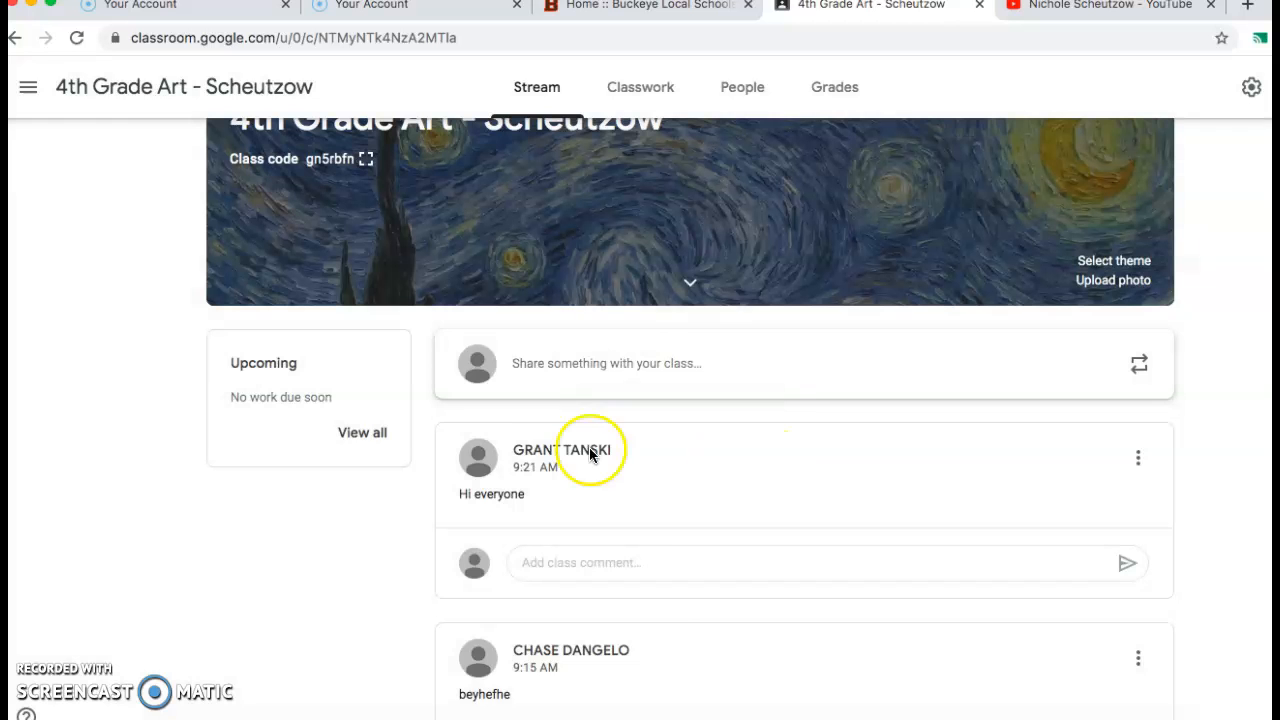
# Review the remaining student posts and comments in the 4th Grade Art stream.
pyautogui.scroll(-5, 799, 653)
pyautogui.scroll(-10, 800, 648)
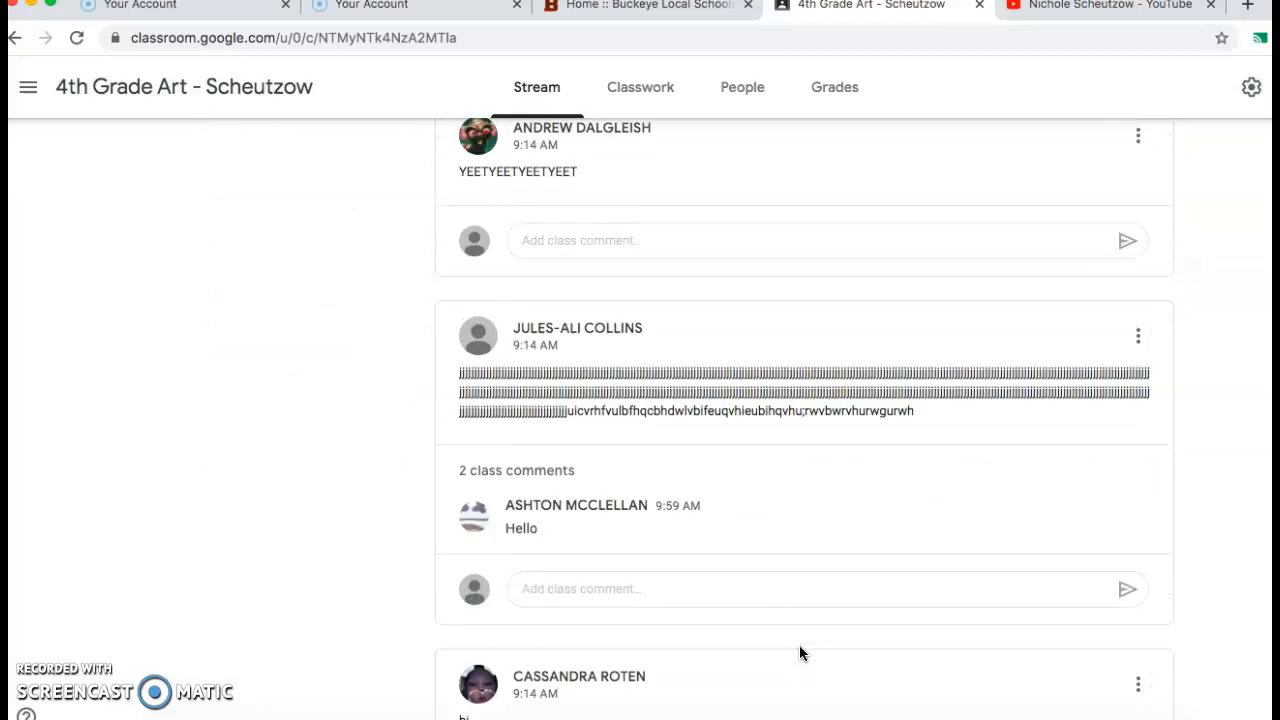
pyautogui.scroll(-9, 799, 653)
pyautogui.scroll(-10, 736, 615)
pyautogui.scroll(-3, 736, 615)
pyautogui.scroll(20, 736, 615)
pyautogui.scroll(-2, 736, 615)
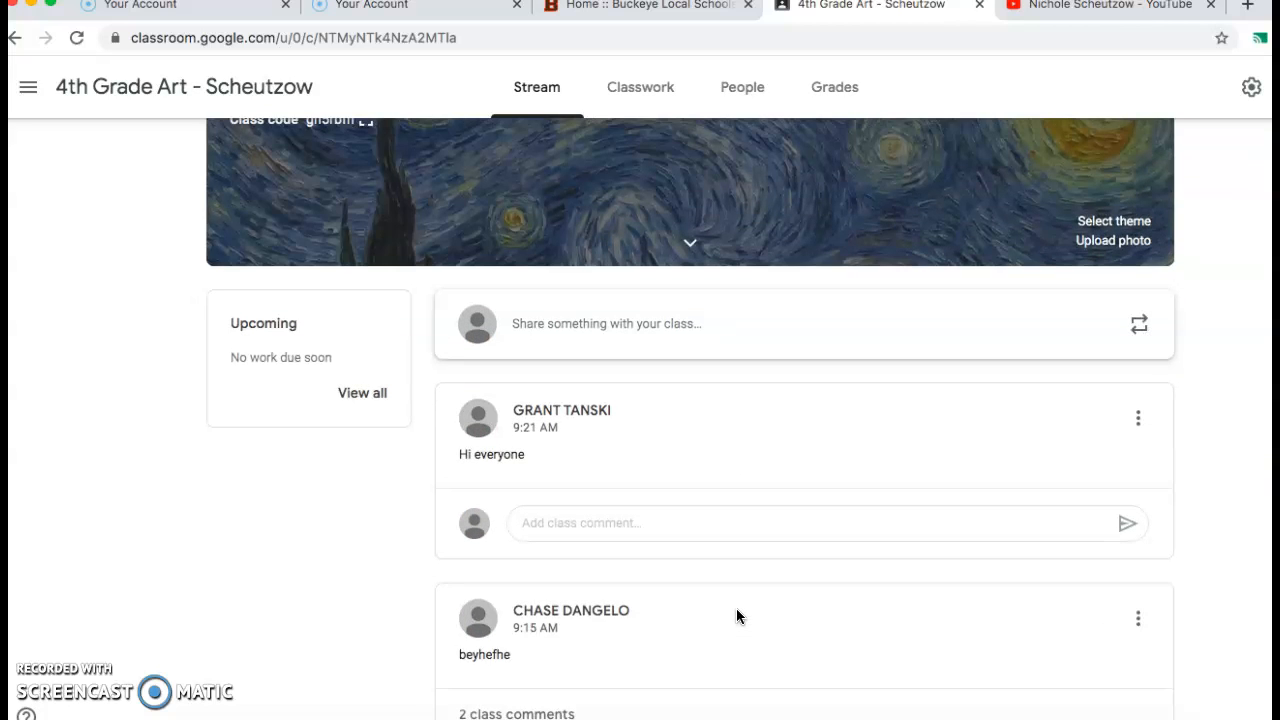
pyautogui.scroll(2, 592, 335)
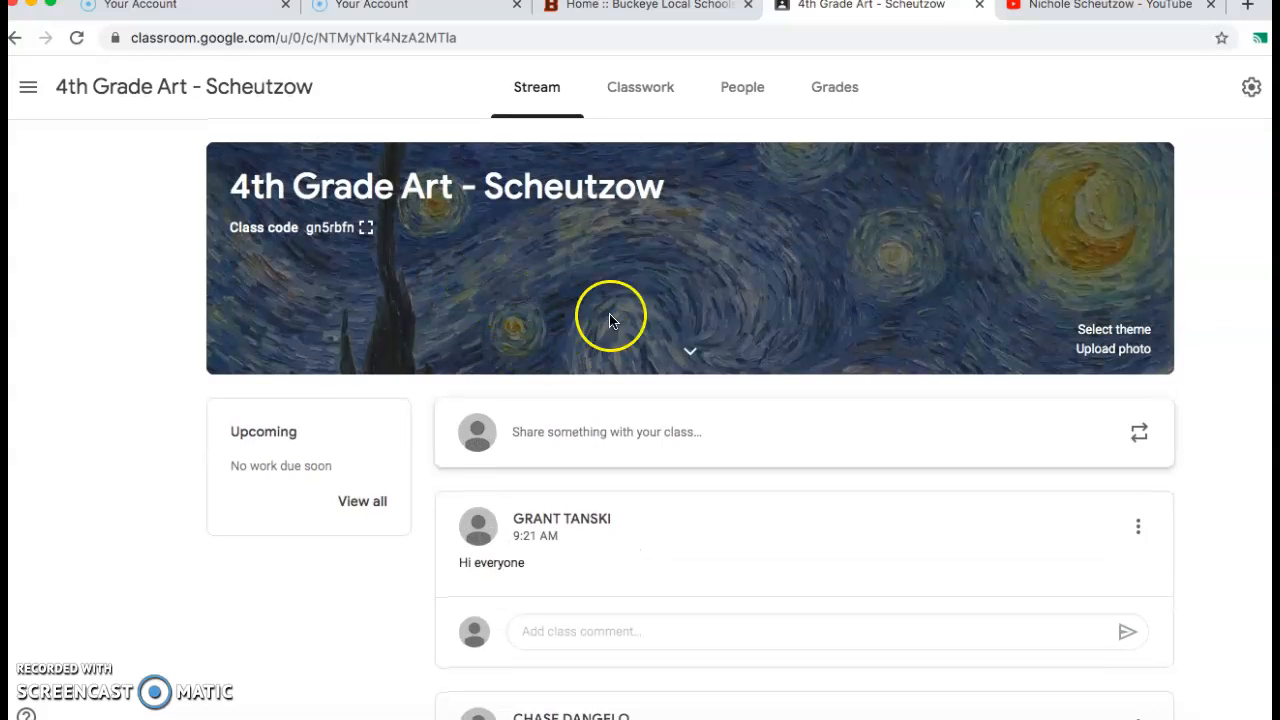
# Post an announcement to all 4th Grade Art students saying comments must be school appropriate, are seen by staff, and should be questions or something nice.
pyautogui.click(595, 433)
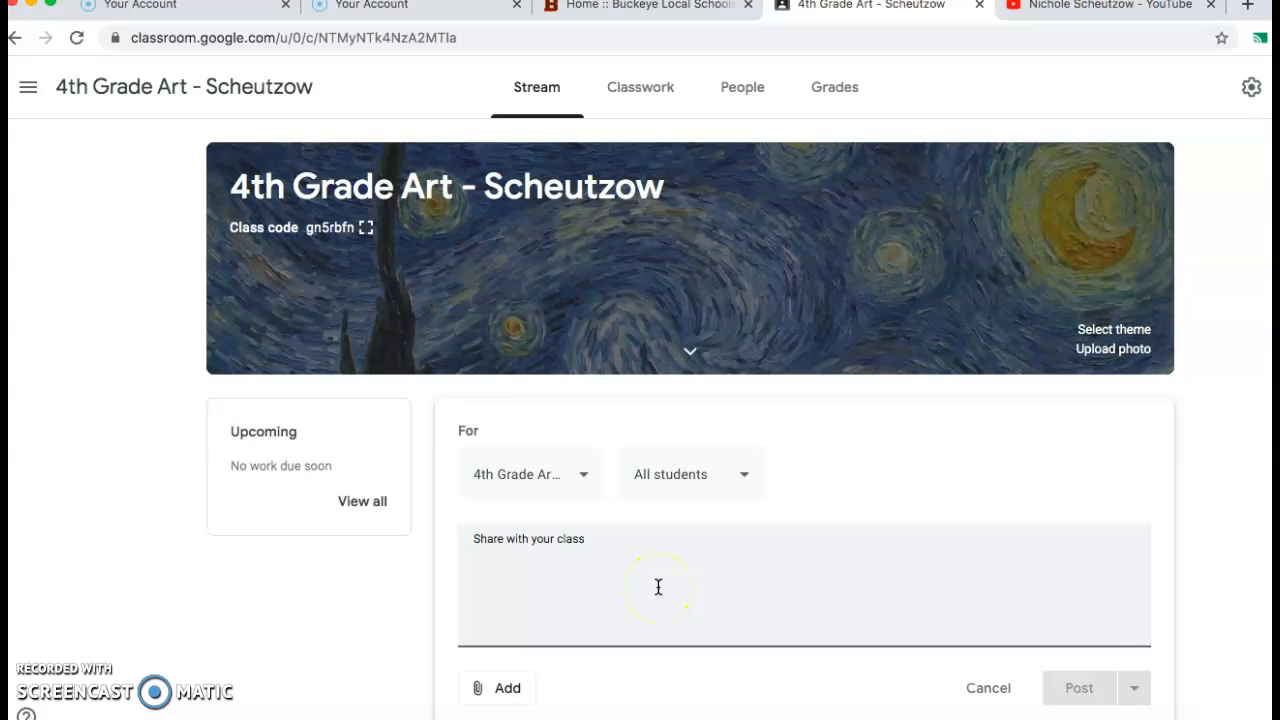
pyautogui.write('Hi')
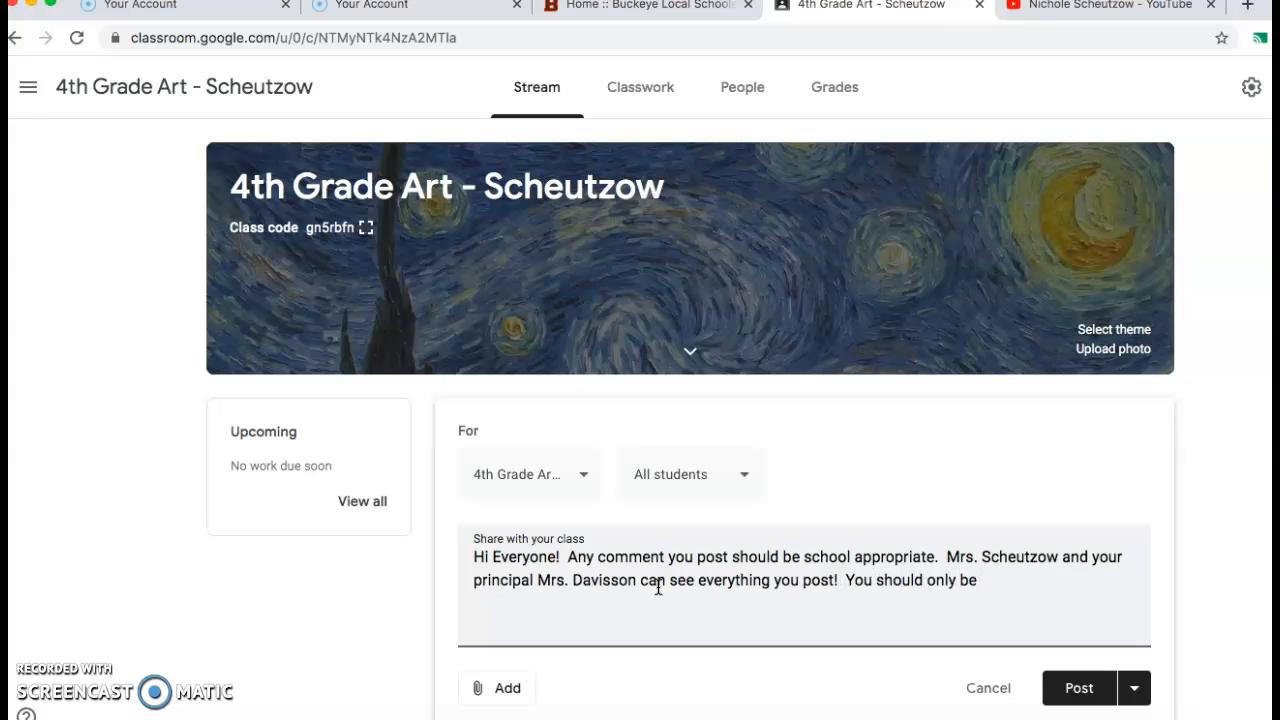
pyautogui.write('ve a question or something nice to say.  Thank you!  - Mrs. S.  :)')
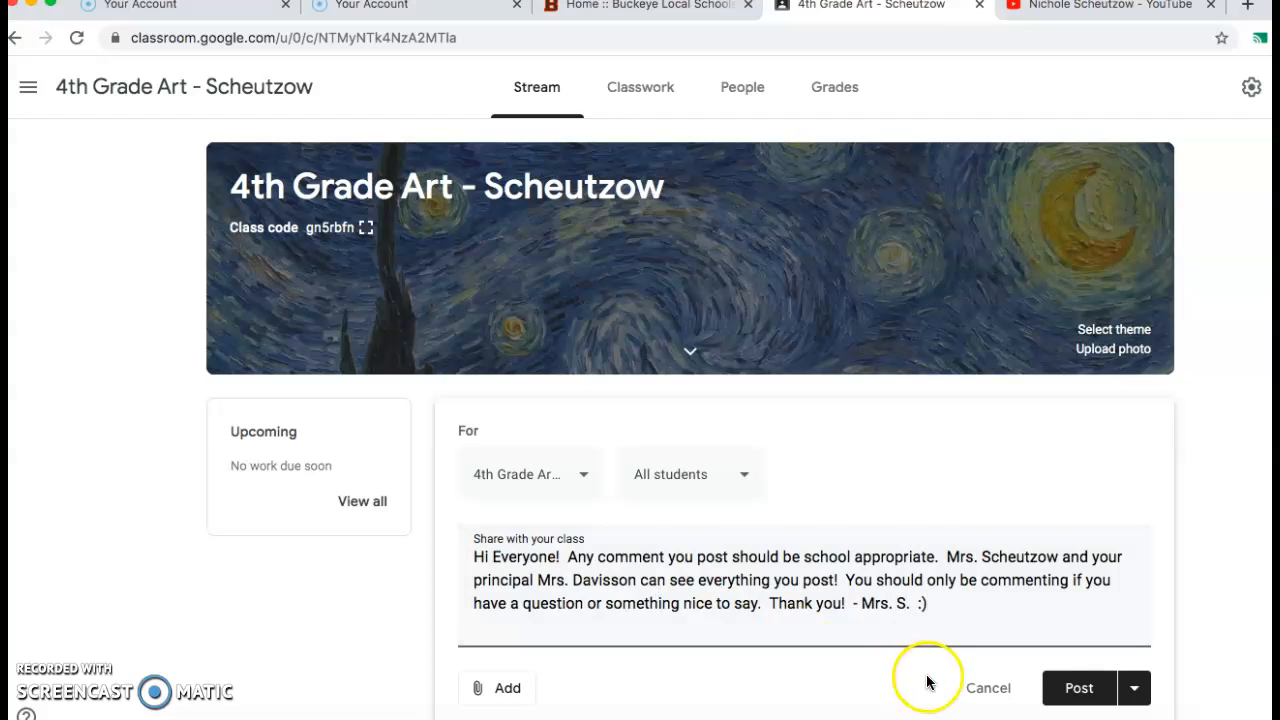
pyautogui.scroll(-2, 950, 531)
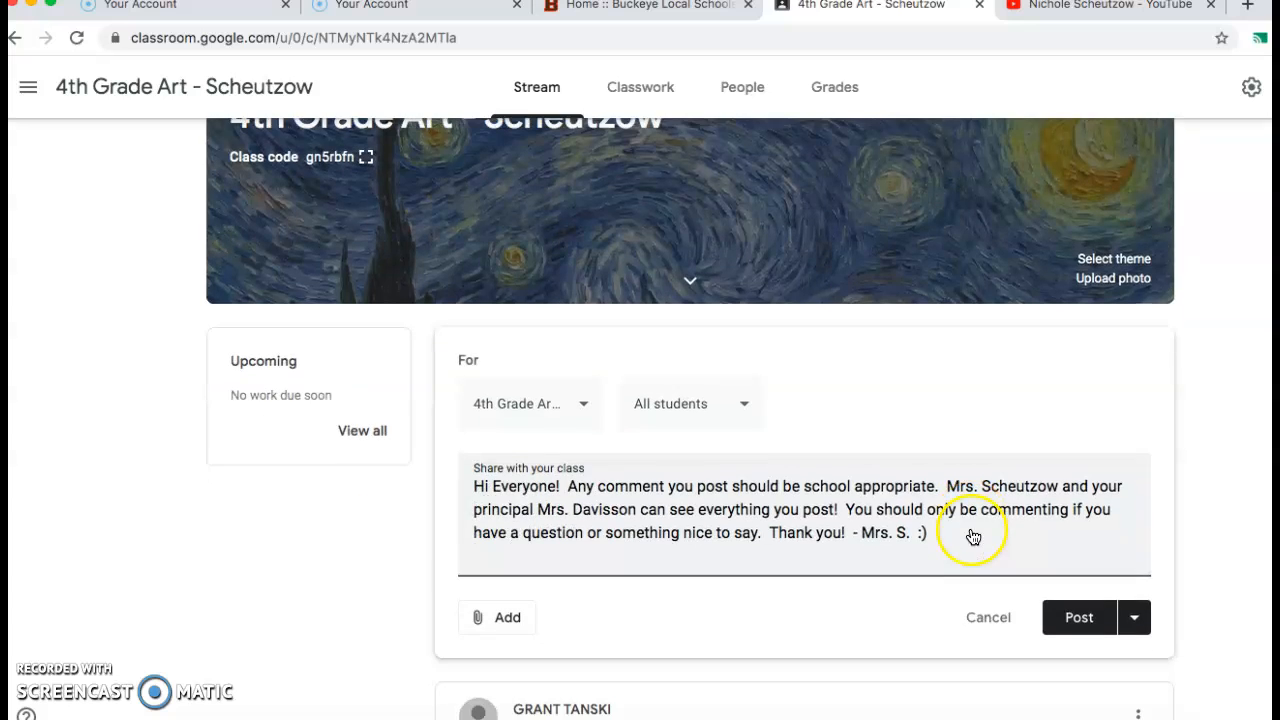
pyautogui.click(1079, 620)
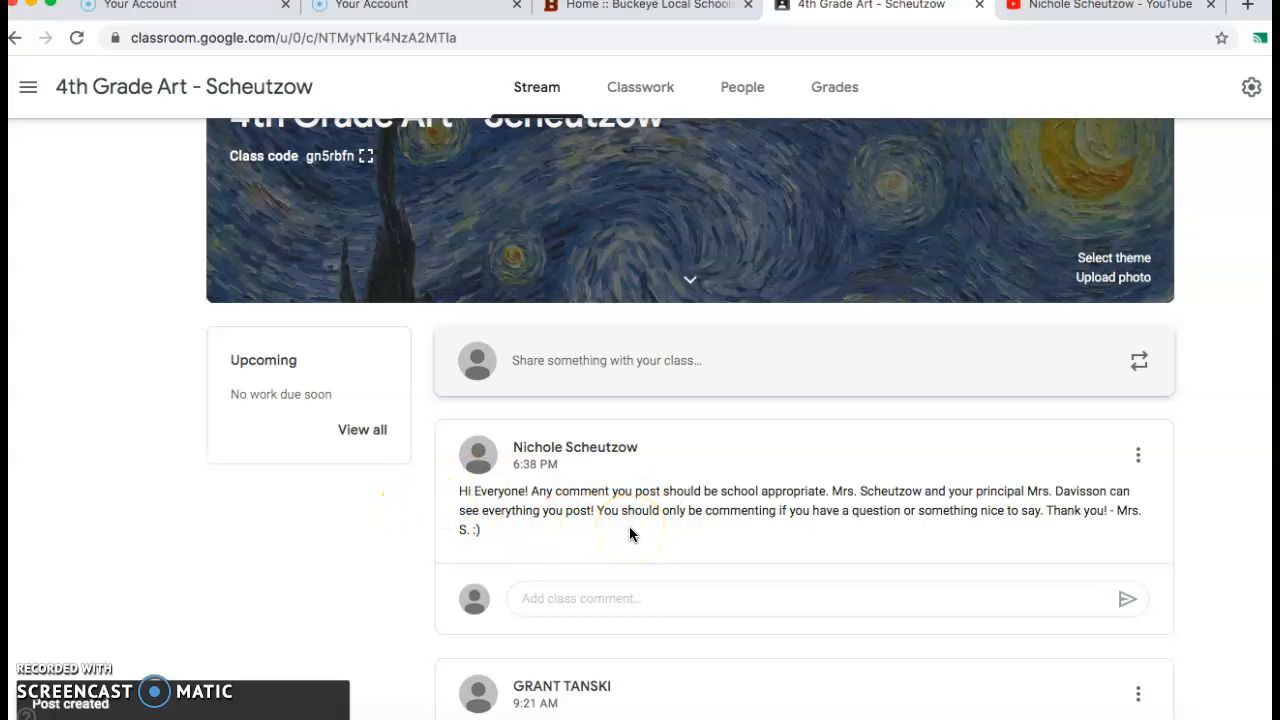
# View the General themes in the class theme gallery and close it without choosing one.
pyautogui.scroll(2, 378, 577)
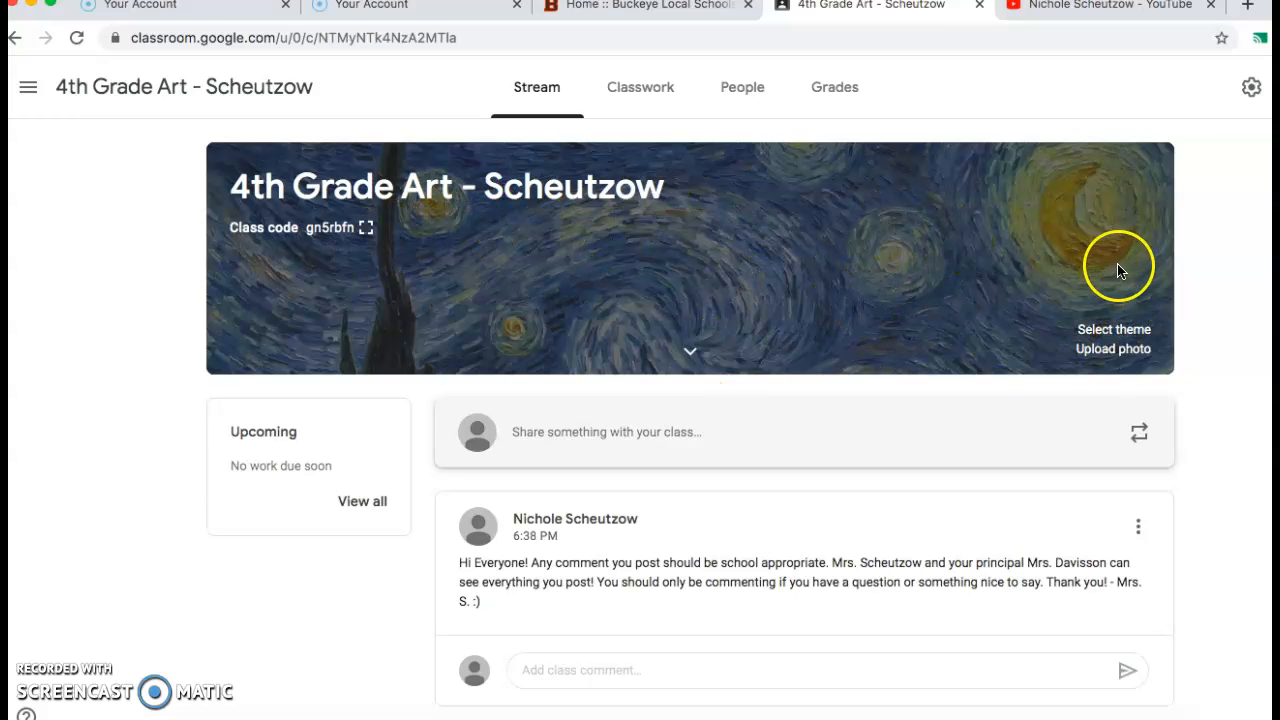
pyautogui.click(1137, 336)
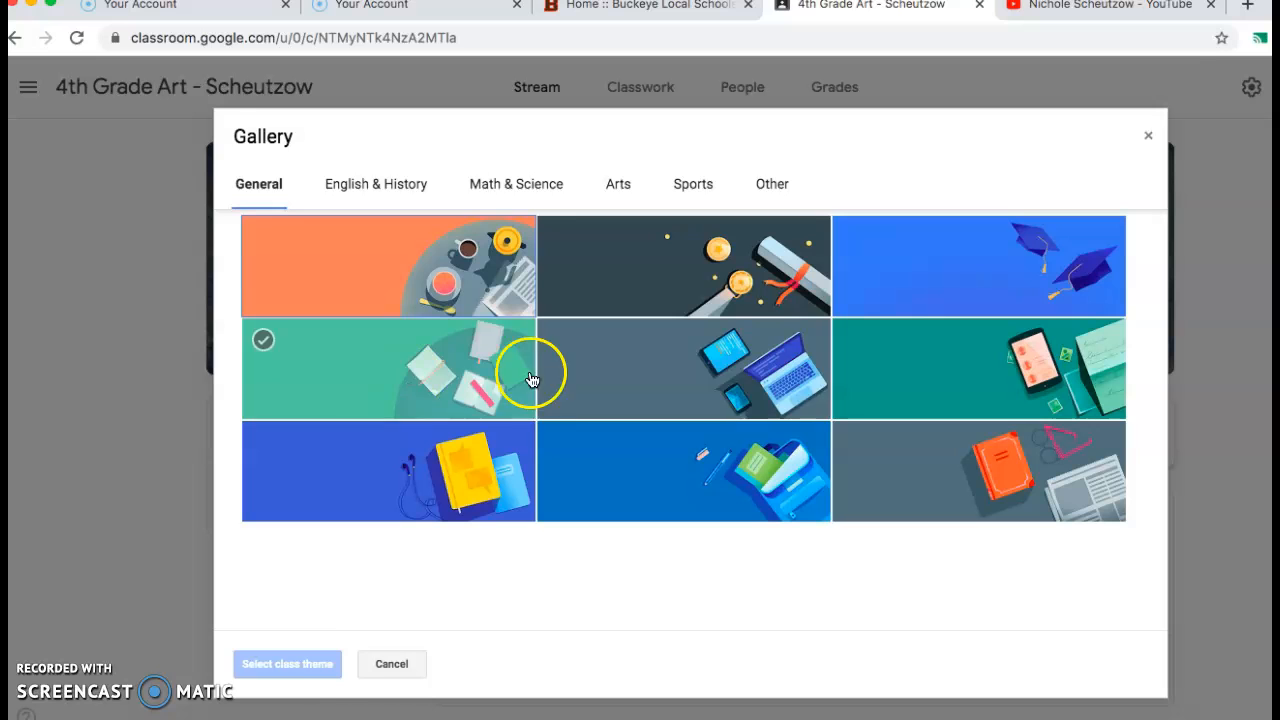
pyautogui.click(391, 664)
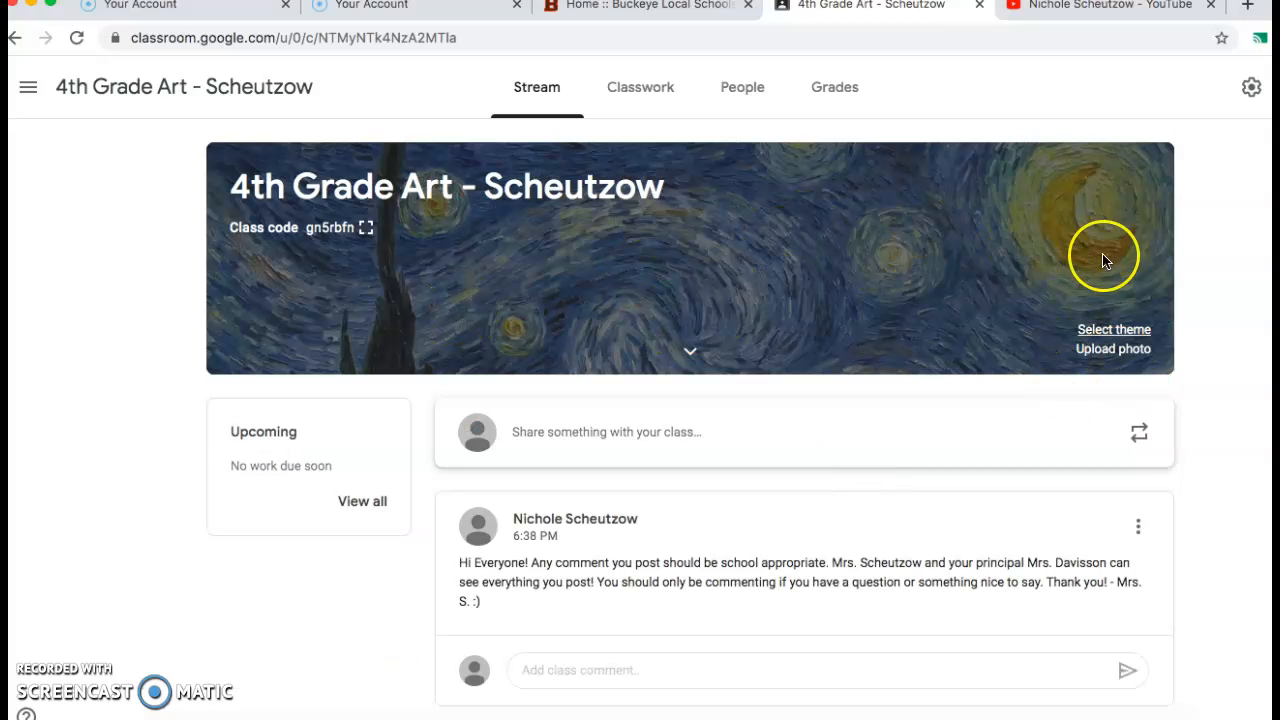
# Browse the "how to draw sub worksheets" desktop folder for a class header photo, then cancel the upload.
pyautogui.click(1095, 352)
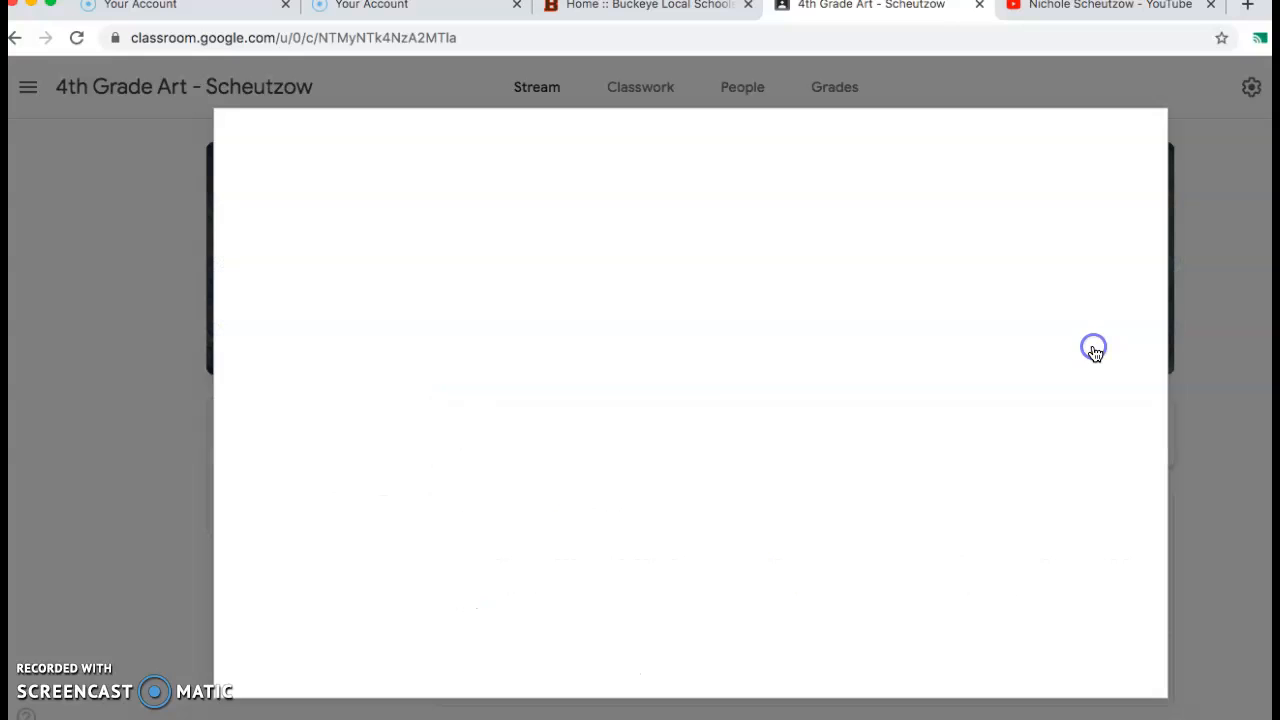
pyautogui.click(703, 525)
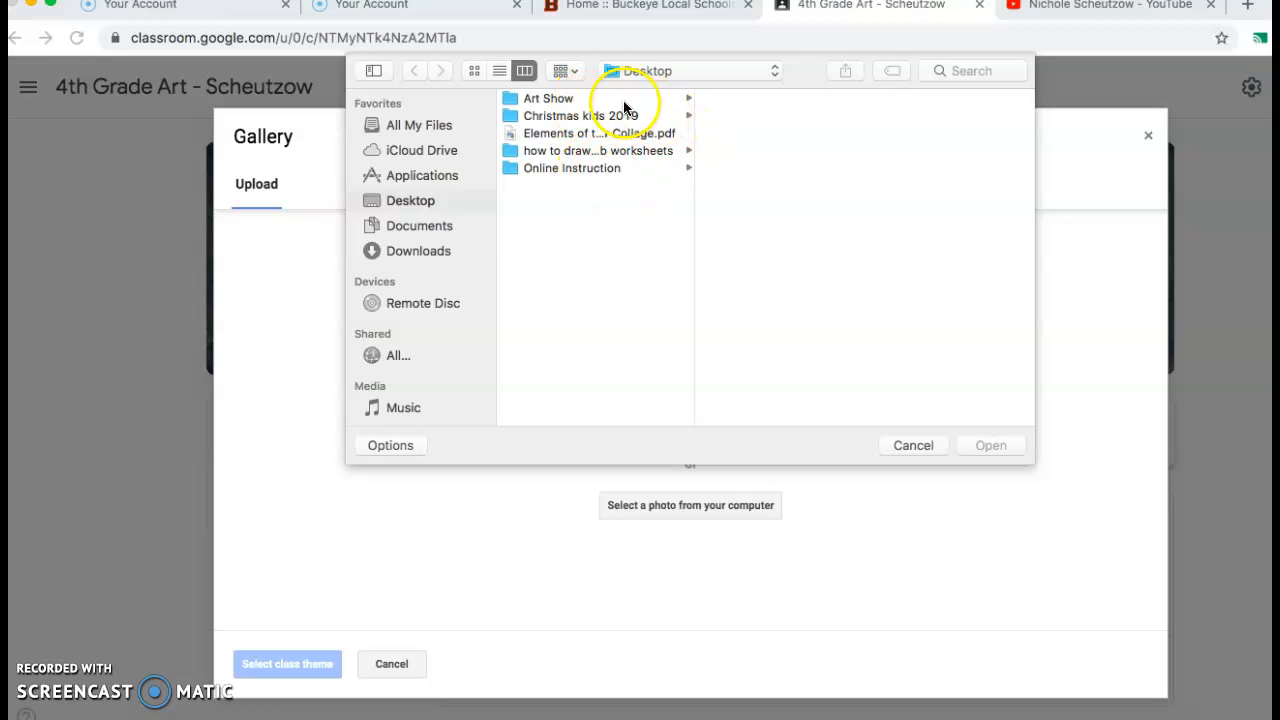
pyautogui.click(654, 150)
pyautogui.scroll(-2, 748, 350)
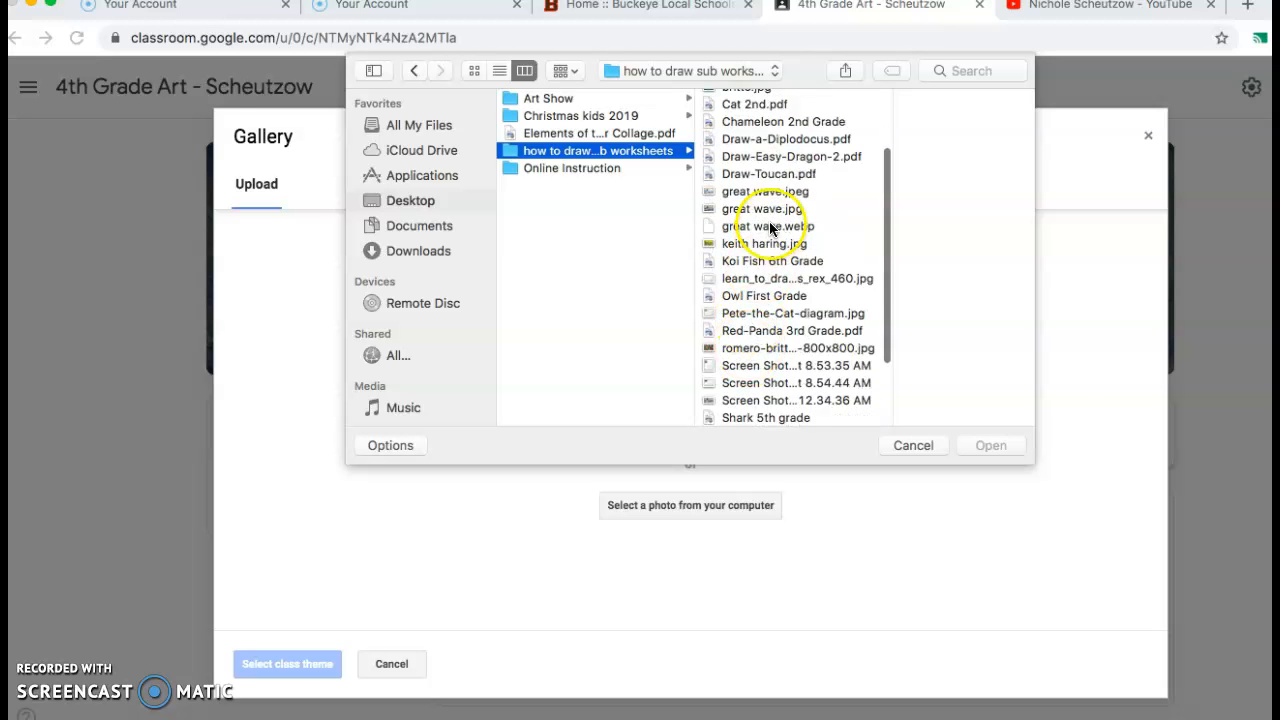
pyautogui.click(905, 445)
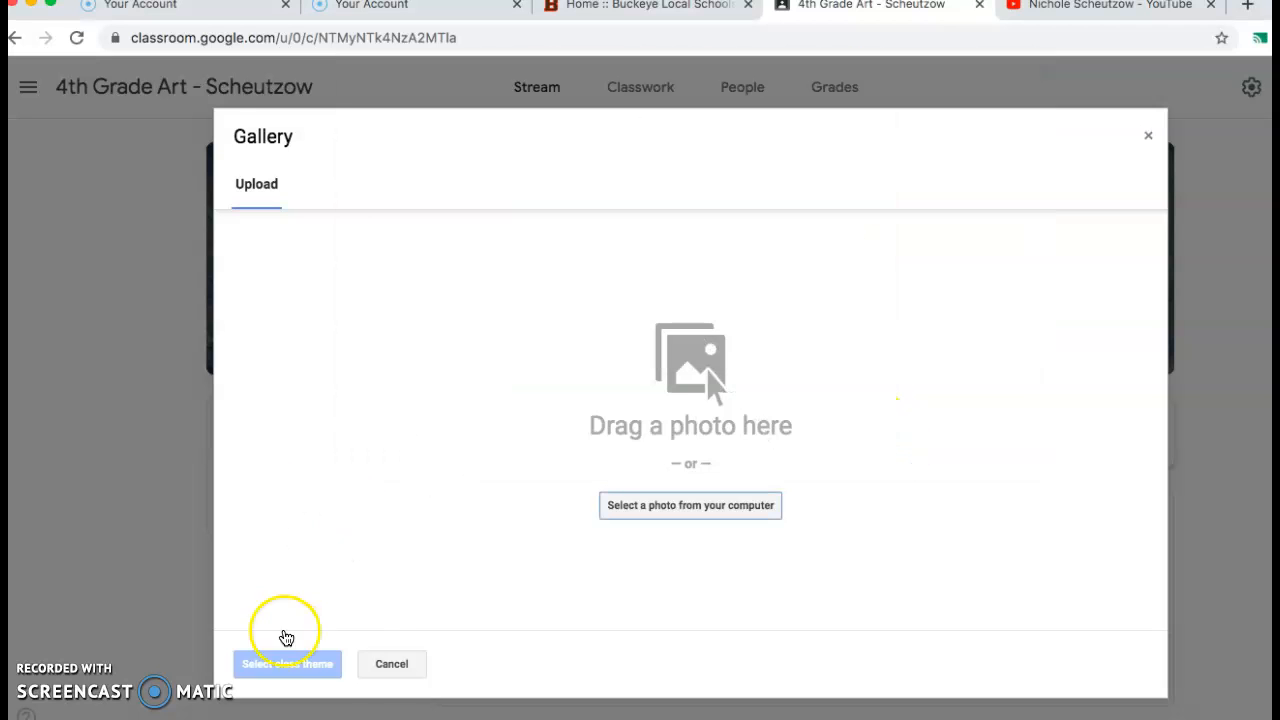
pyautogui.click(398, 665)
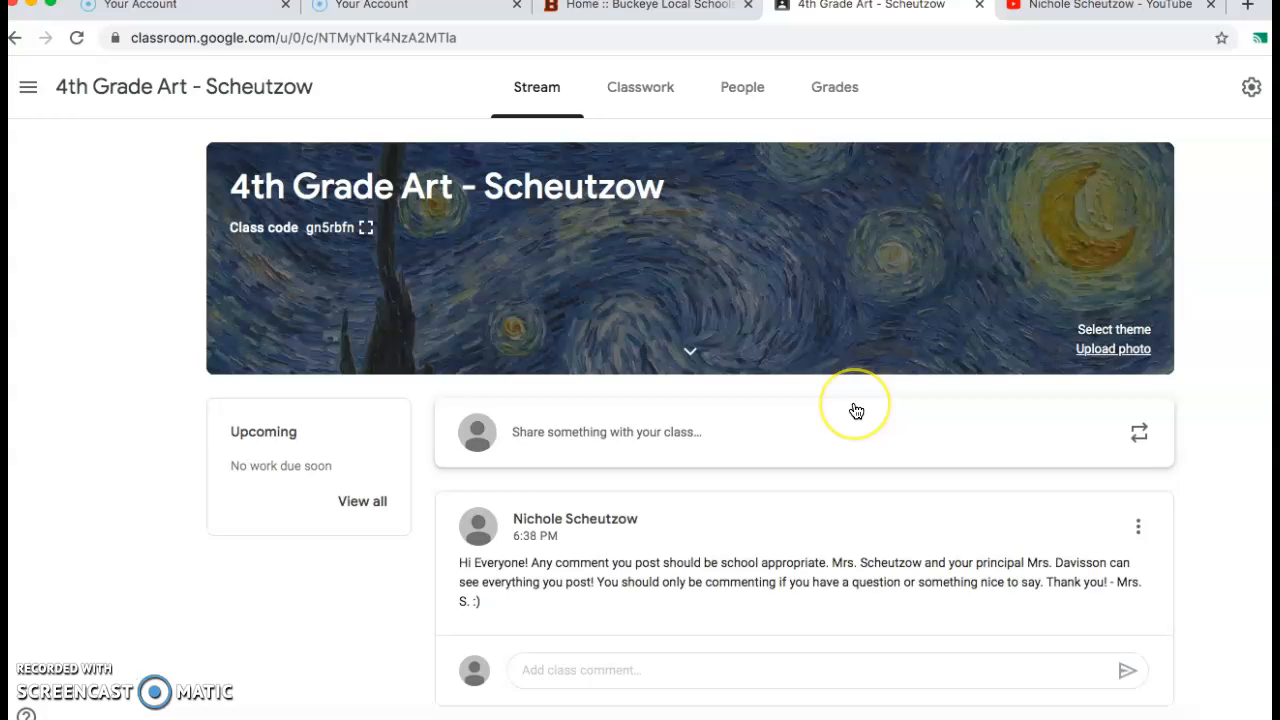
# Start a new assignment in the classwork of the 4th Grade Art class.
pyautogui.click(645, 98)
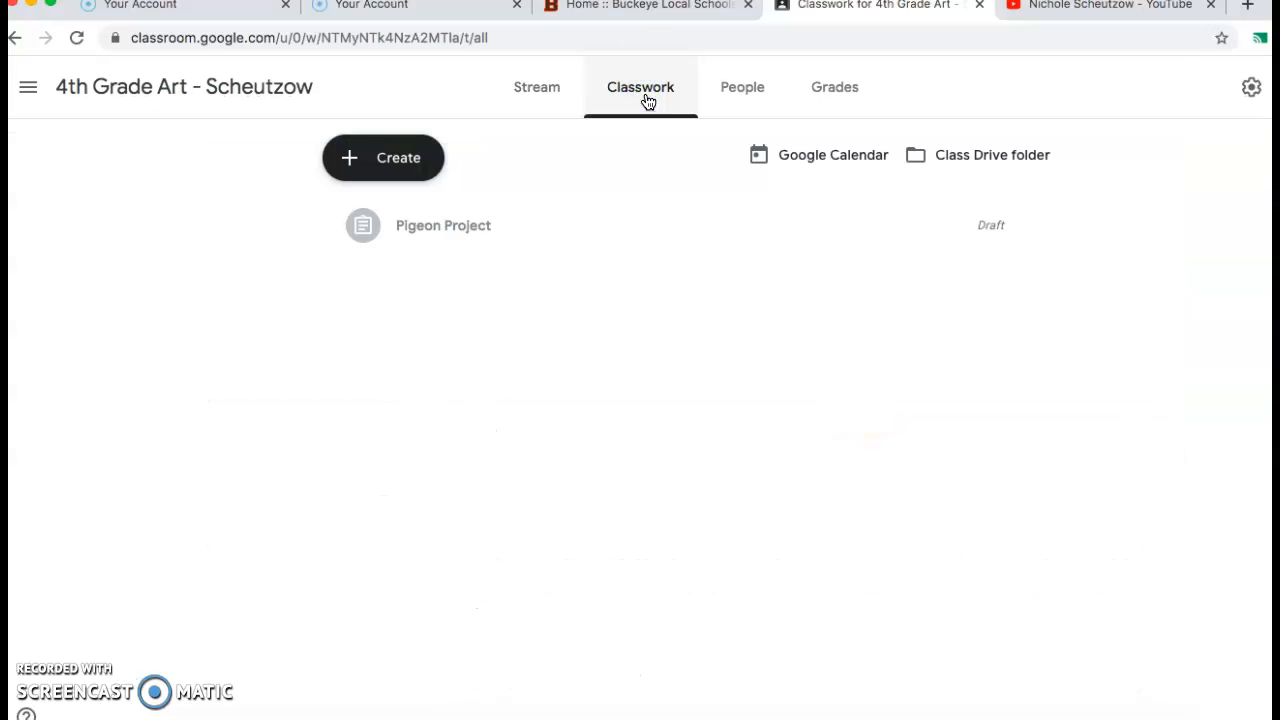
pyautogui.click(385, 163)
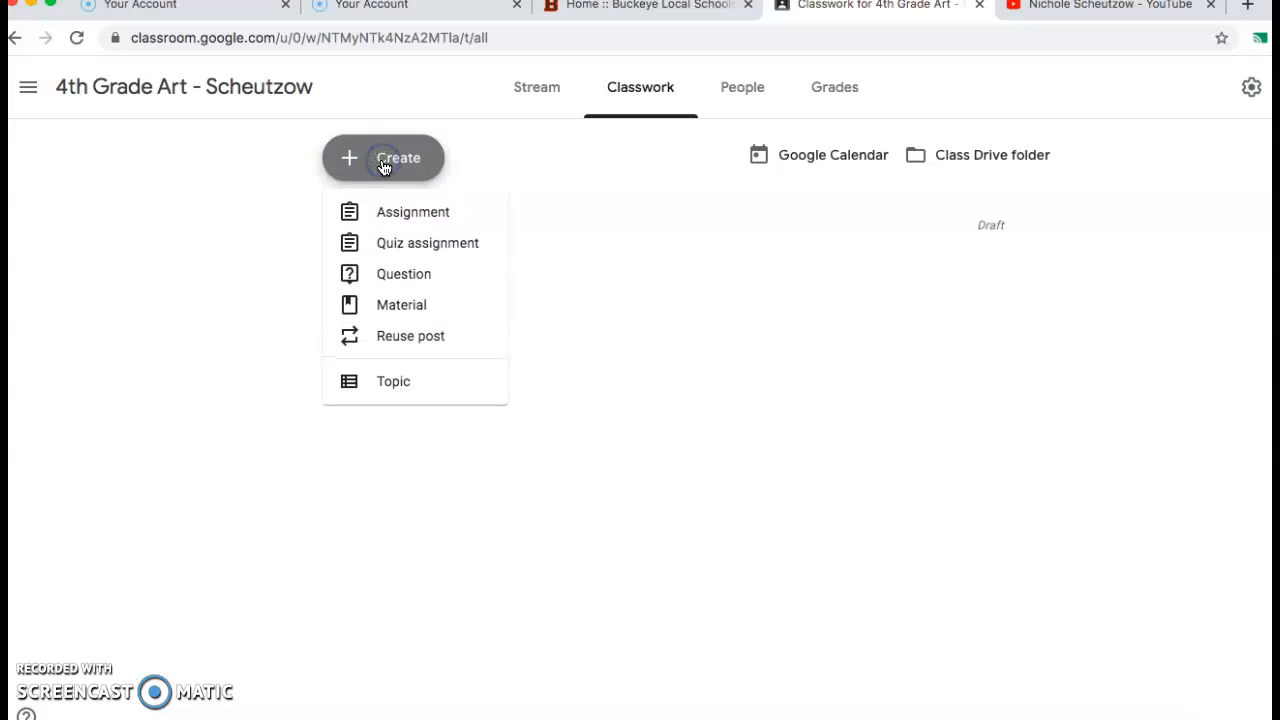
pyautogui.click(429, 211)
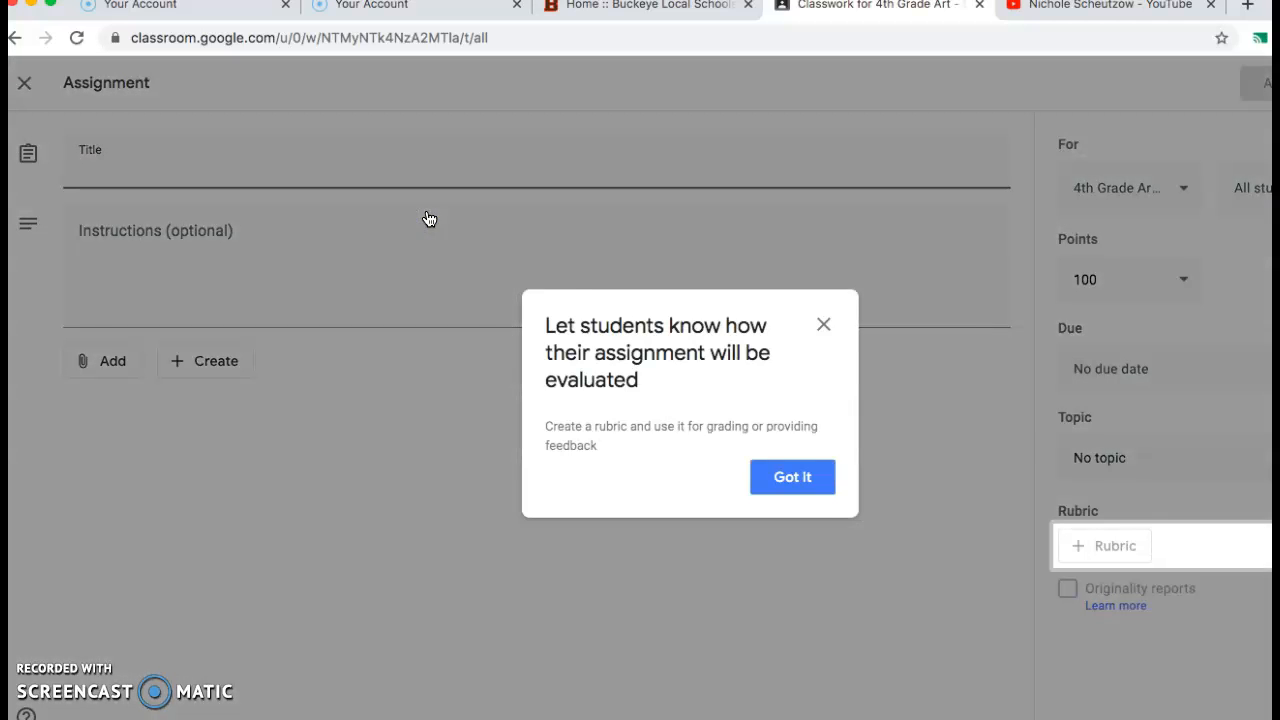
pyautogui.click(798, 490)
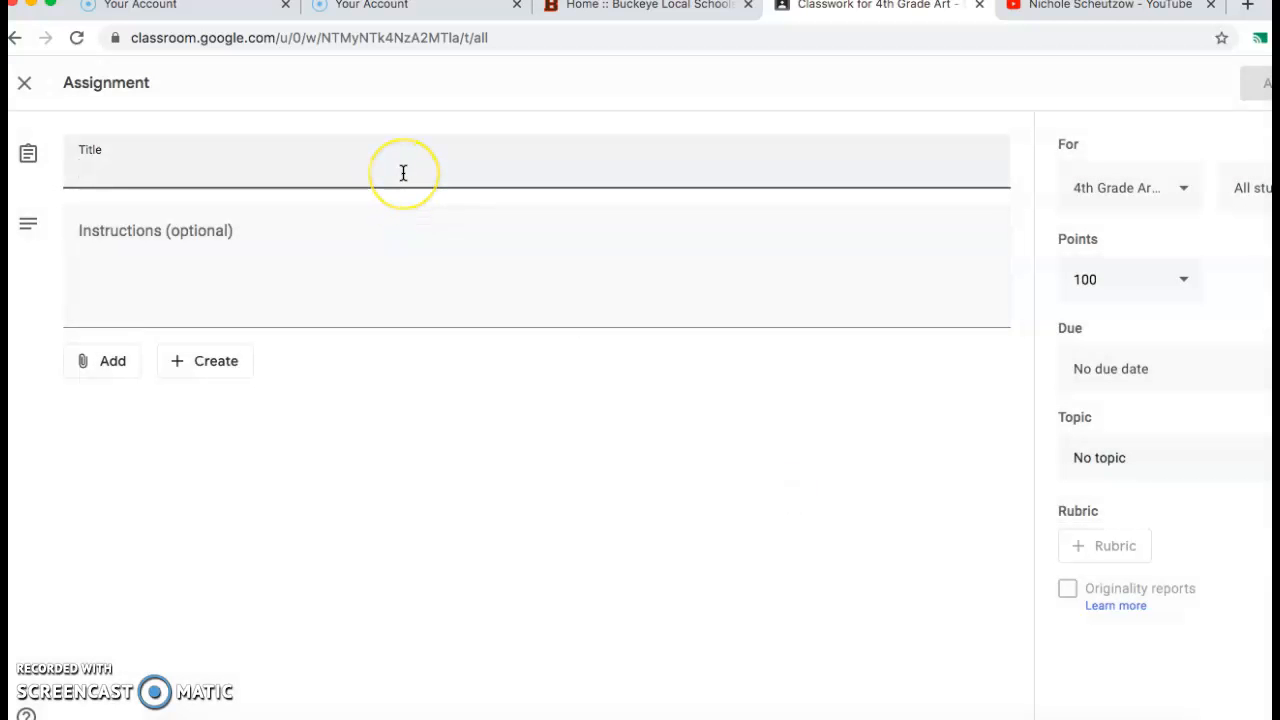
# Title the new assignment "Art Worksheet".
pyautogui.click(403, 173)
pyautogui.write('Art Worksheet')
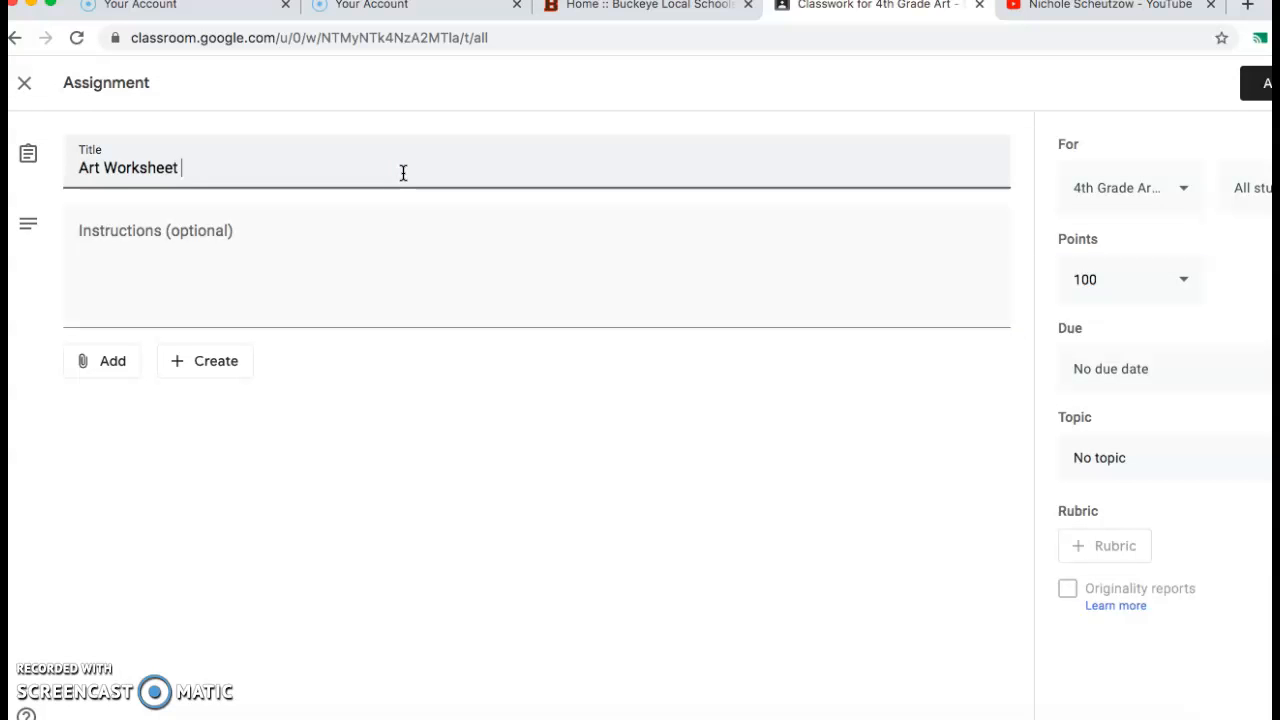
pyautogui.click(316, 224)
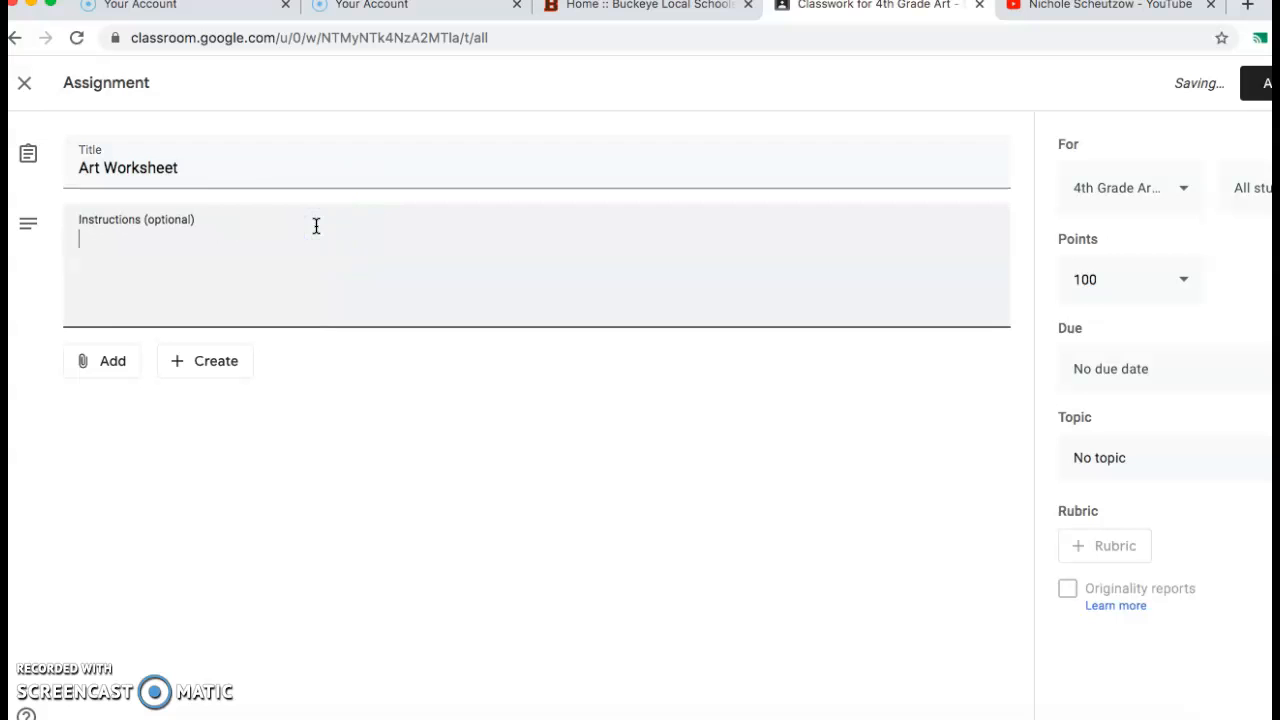
# Replace the assignment's title with "Google Slides" and leave the instructions empty.
pyautogui.moveTo(209, 169); pyautogui.dragTo(61, 173)
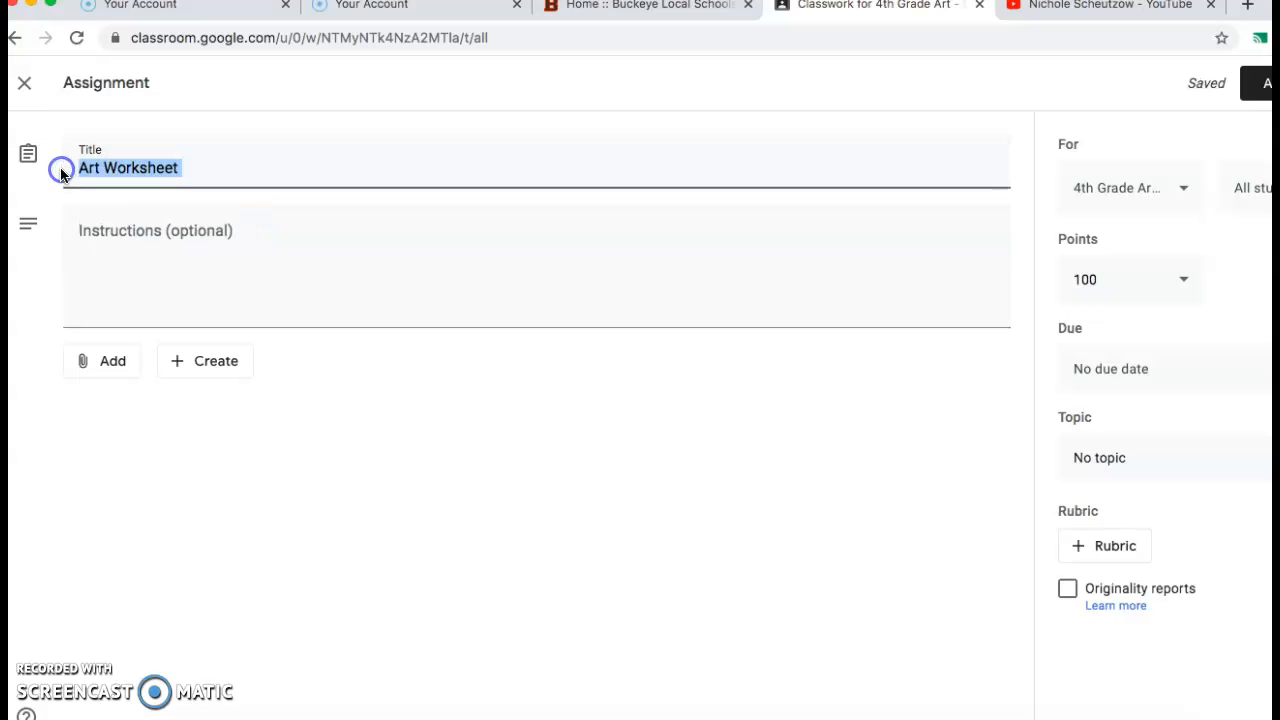
pyautogui.press('BackSpace')
pyautogui.write('Google')
pyautogui.press('BackSpace')
pyautogui.press('BackSpace')
pyautogui.press('BackSpace')
pyautogui.press('BackSpace')
pyautogui.press('BackSpace')
pyautogui.press('BackSpace')
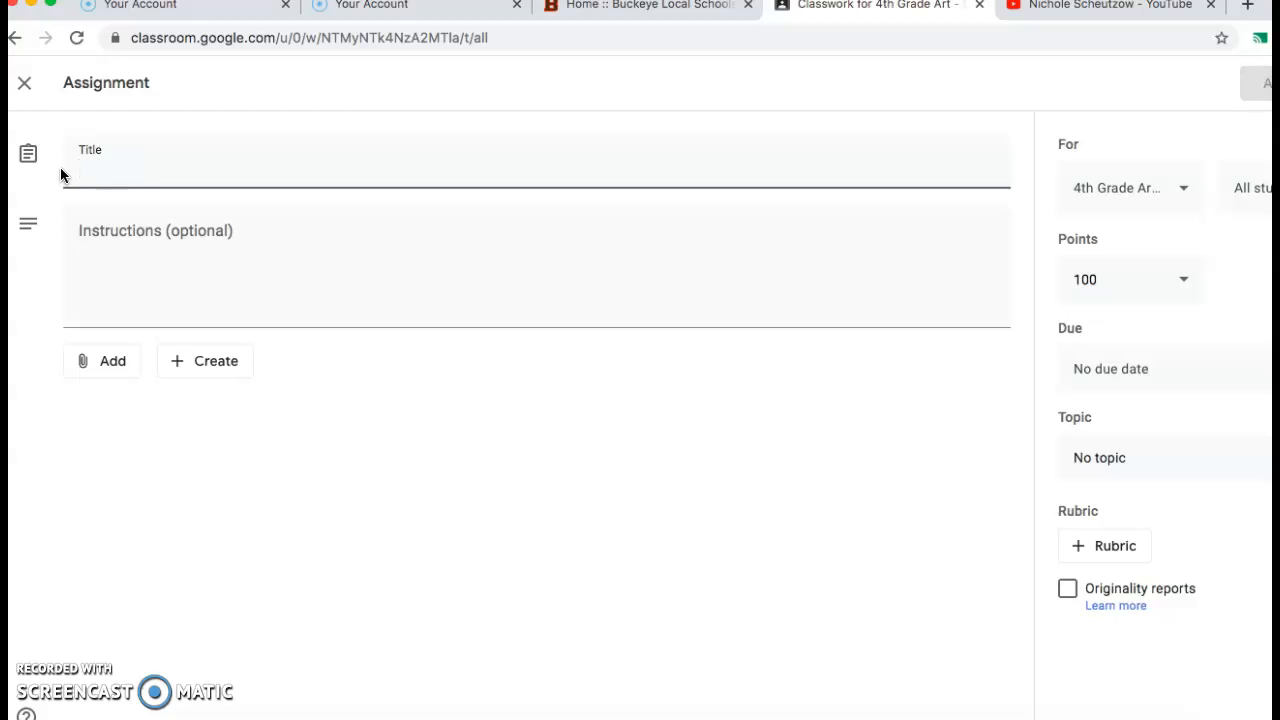
pyautogui.write('Google Sli')
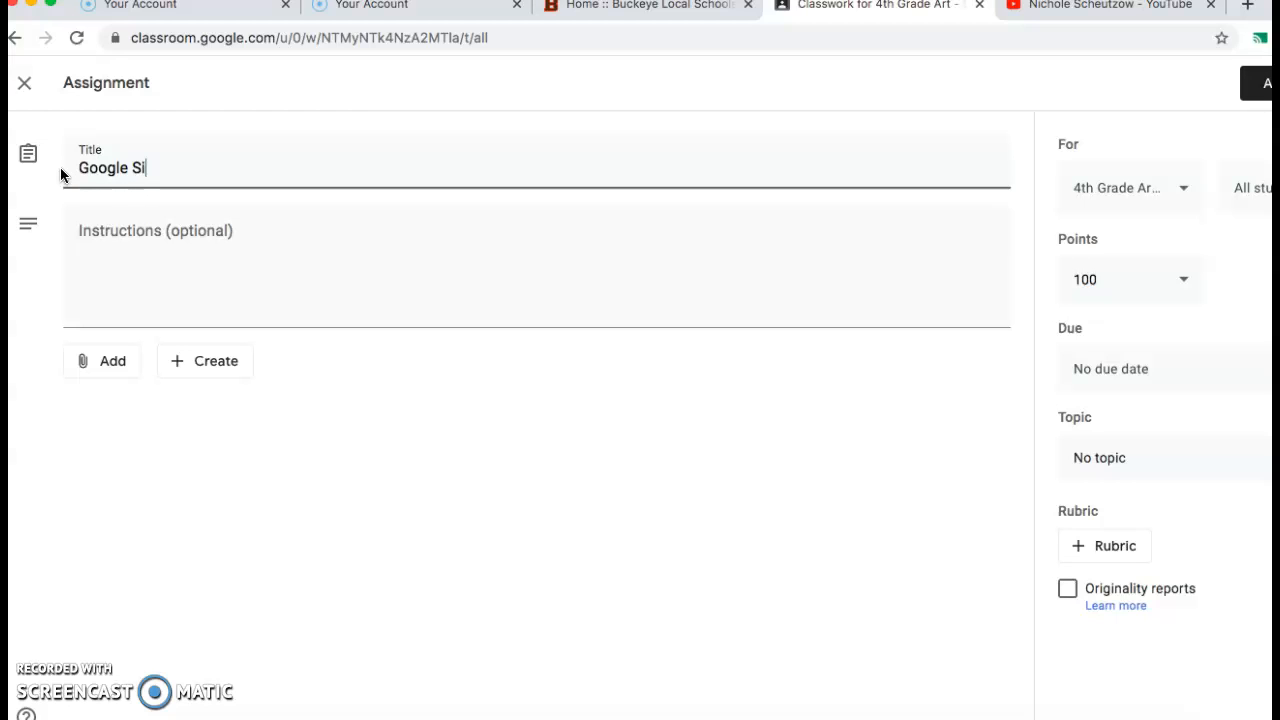
pyautogui.write('des')
pyautogui.click(246, 249)
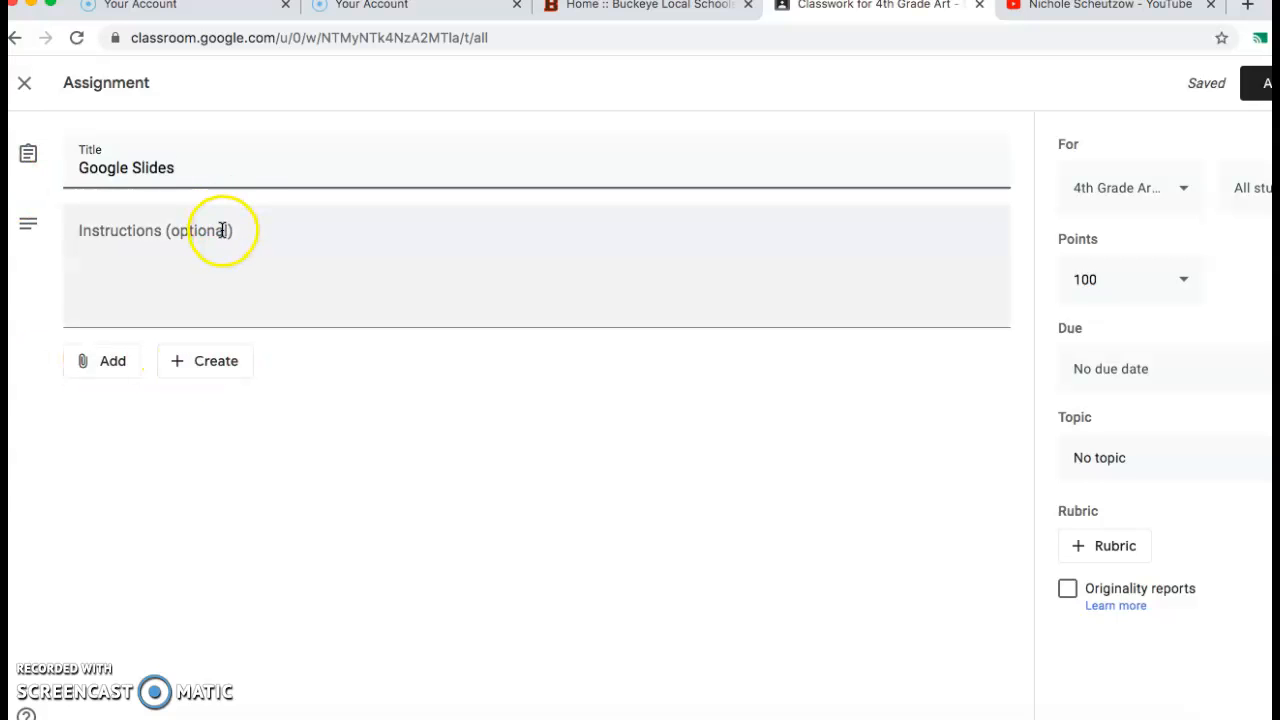
pyautogui.click(222, 230)
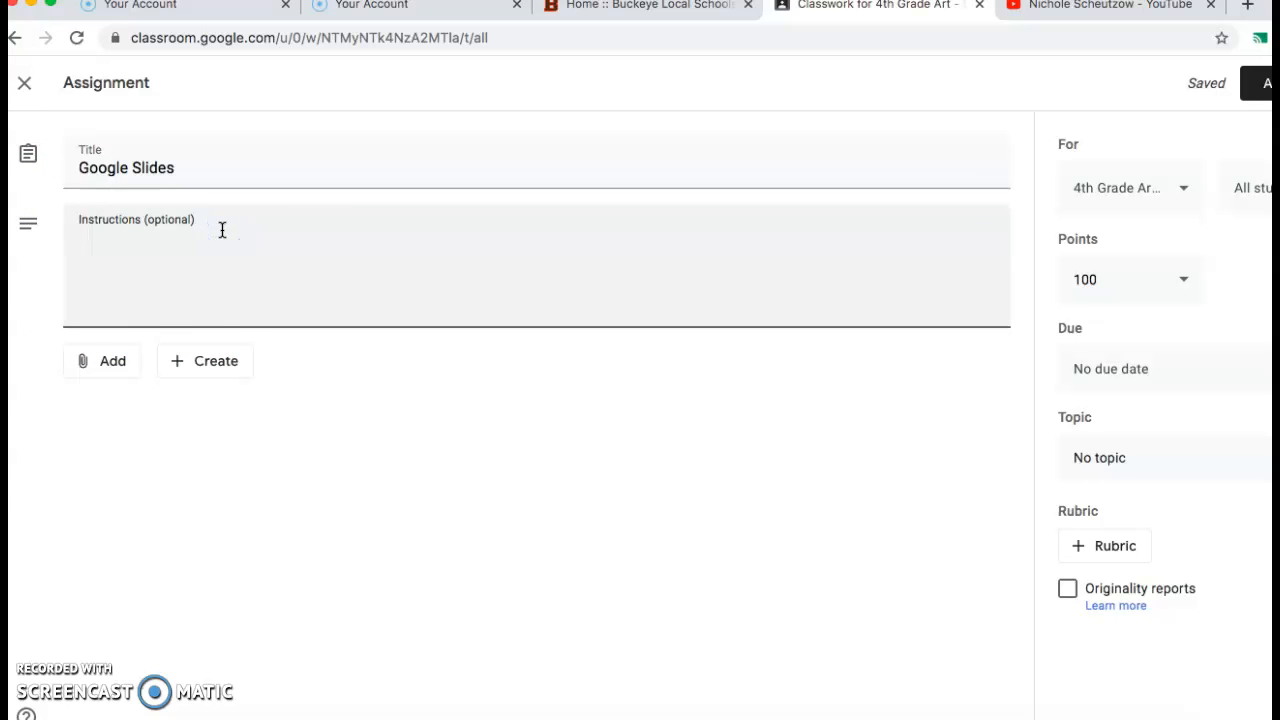
# Attach the 4th Grade Toucans slides from the 4th Grade folder in Google Drive to the assignment.
pyautogui.click(186, 368)
pyautogui.click(222, 402)
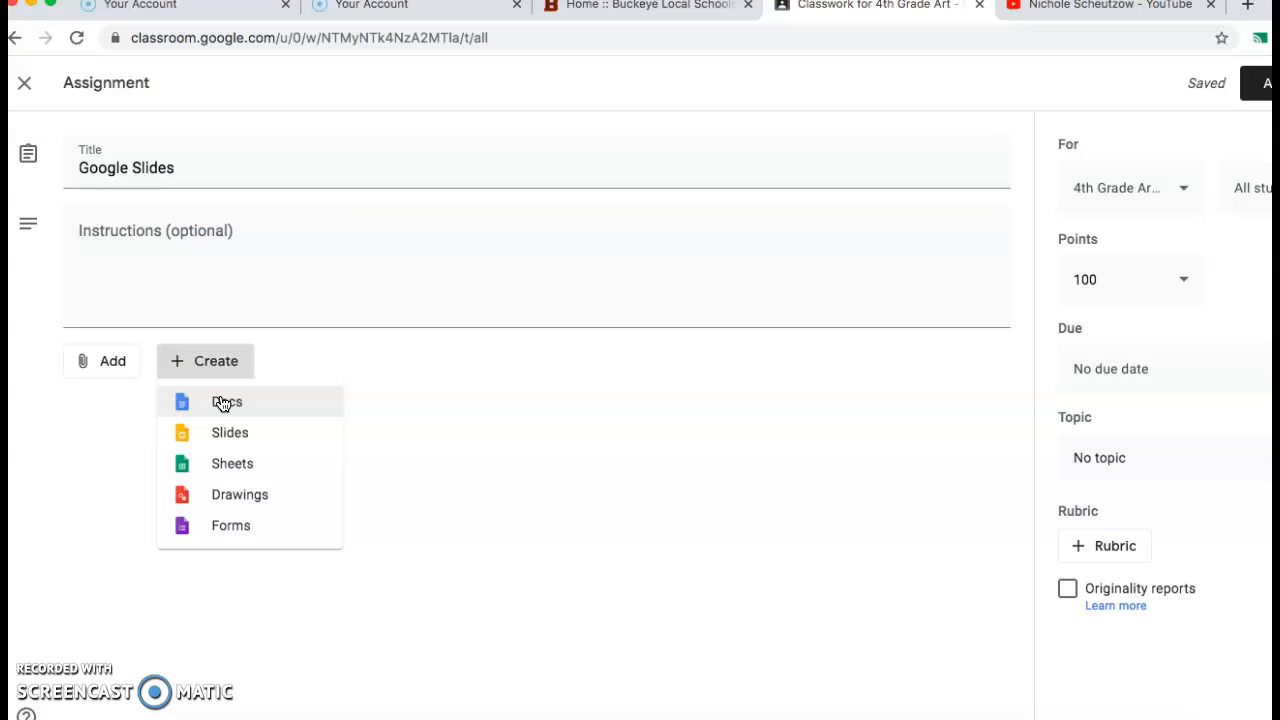
pyautogui.click(83, 376)
pyautogui.click(89, 372)
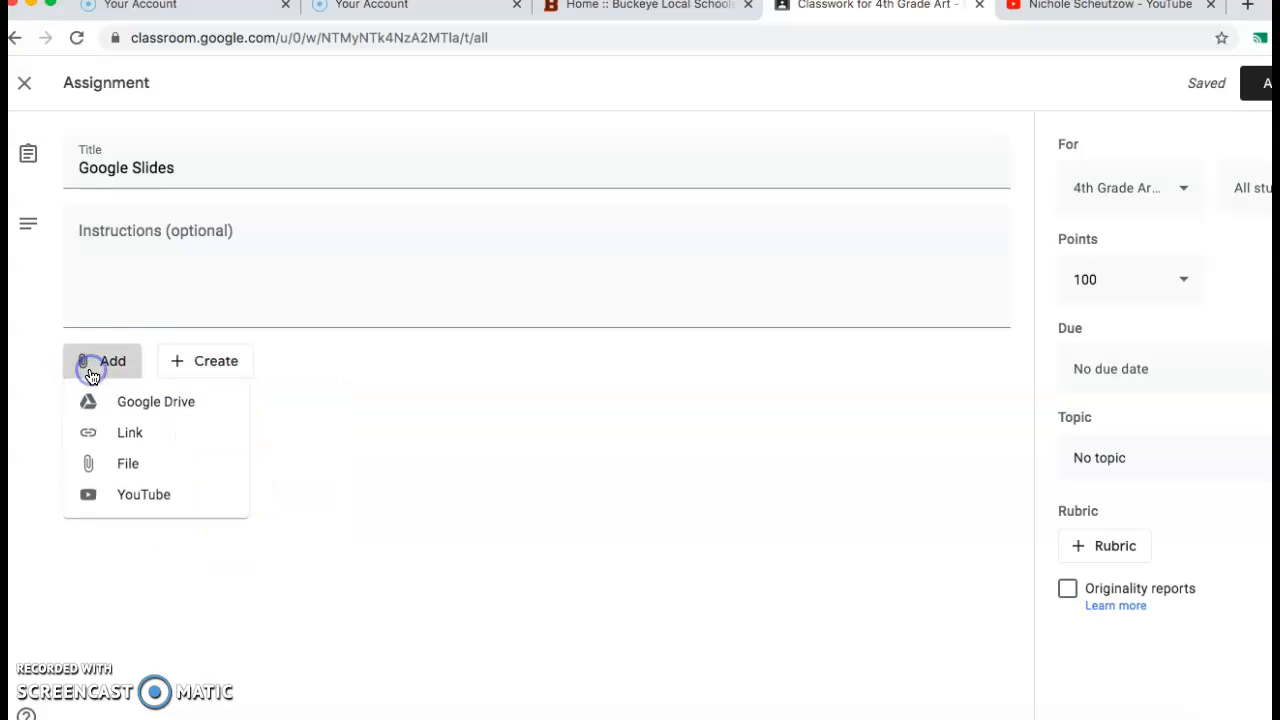
pyautogui.click(145, 403)
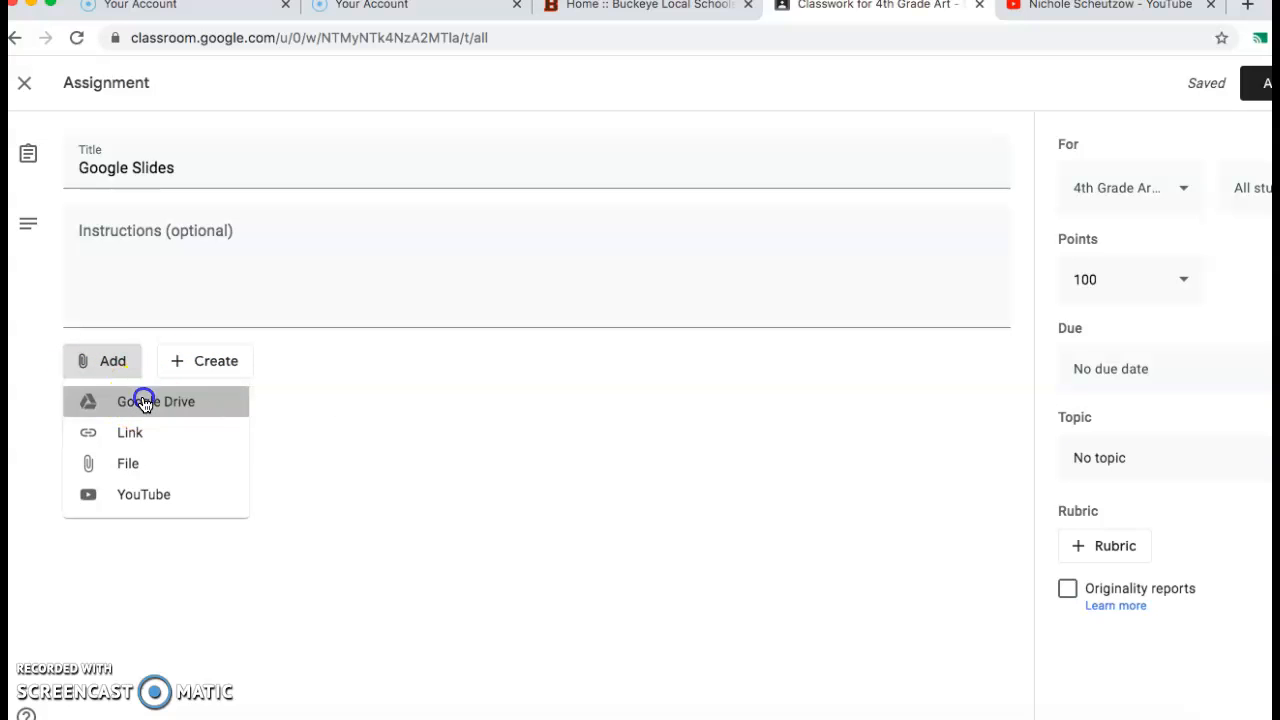
pyautogui.click(414, 185)
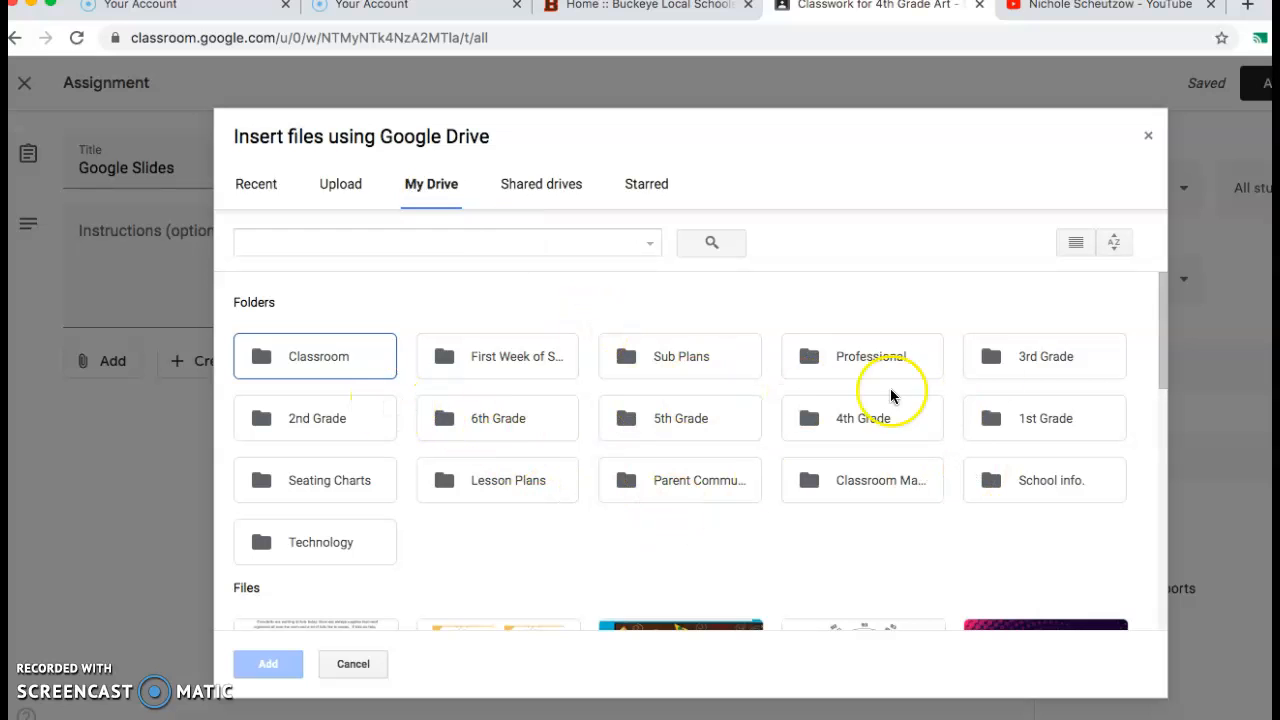
pyautogui.doubleClick(871, 416)
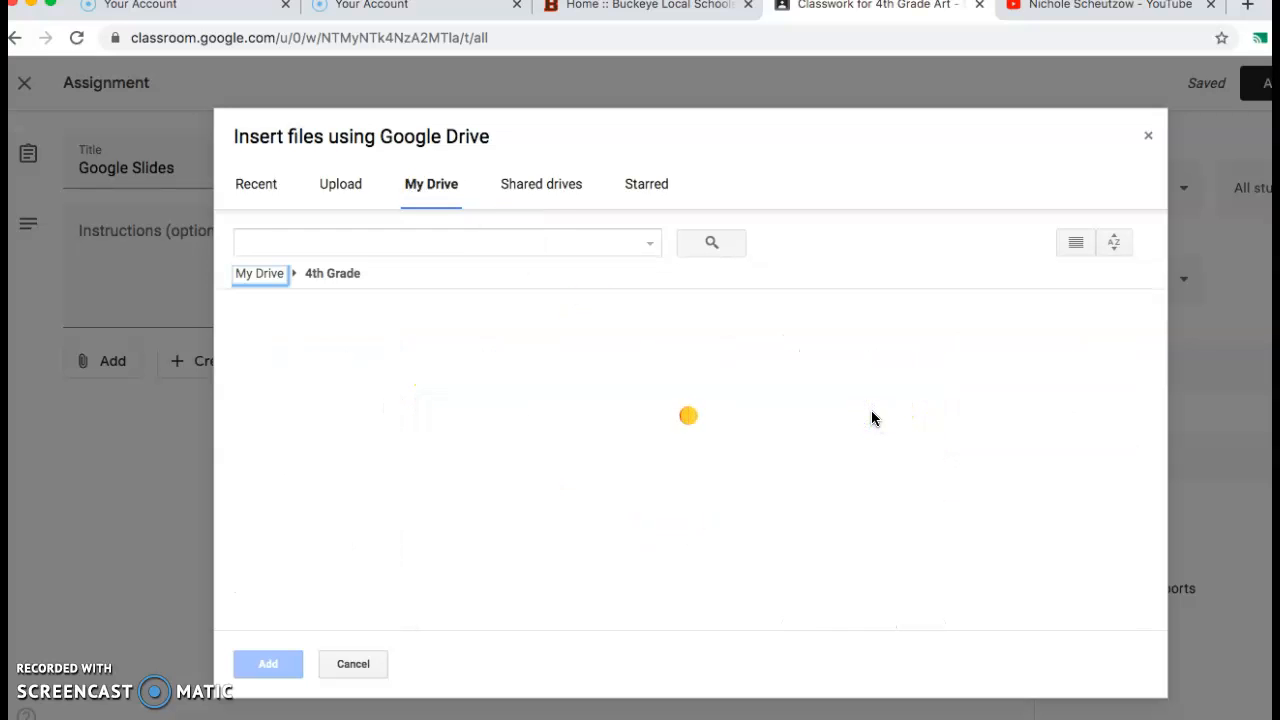
pyautogui.scroll(-2, 640, 525)
pyautogui.scroll(2, 651, 524)
pyautogui.click(716, 418)
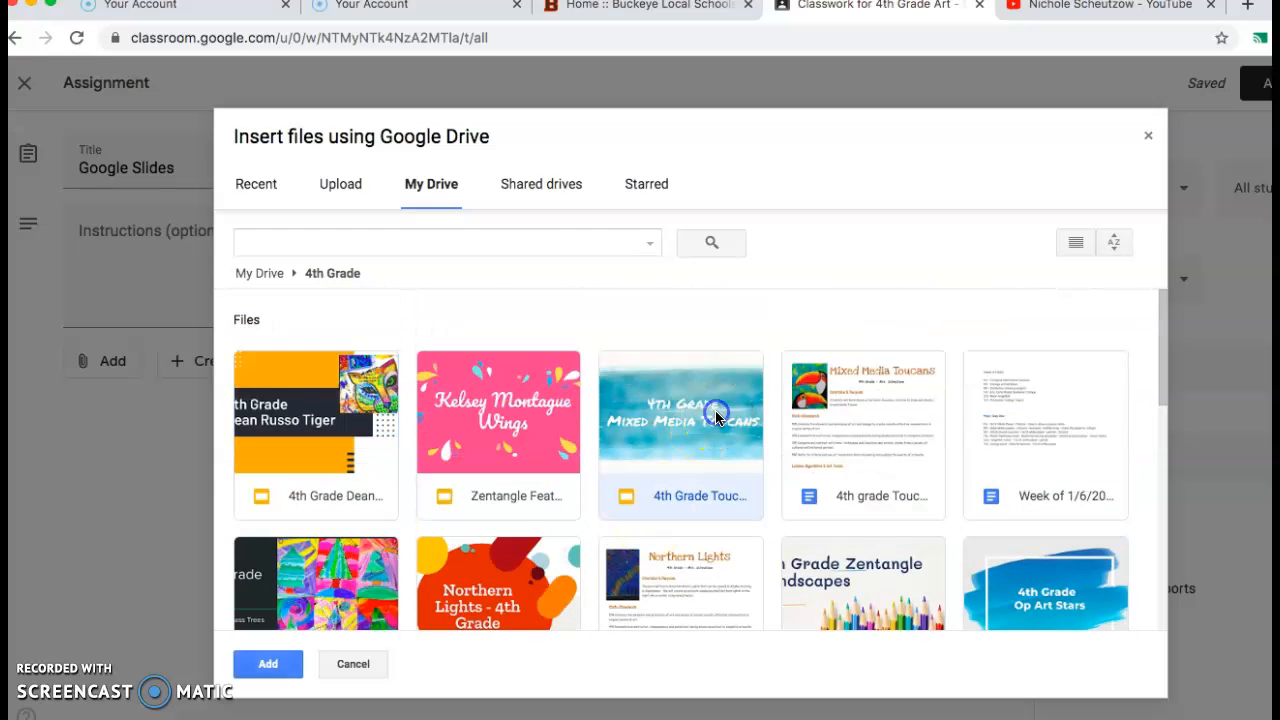
pyautogui.click(268, 664)
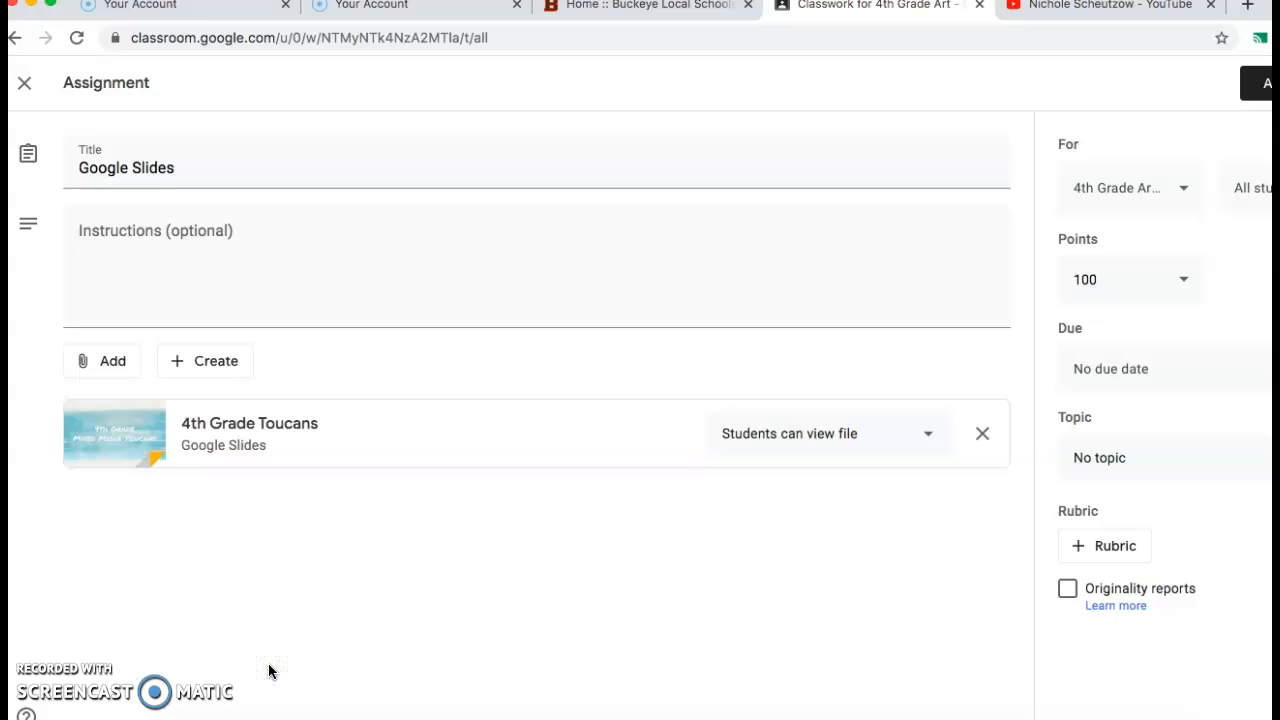
# Set the access of the attached 4th Grade Toucans file to "Students can view file".
pyautogui.click(932, 435)
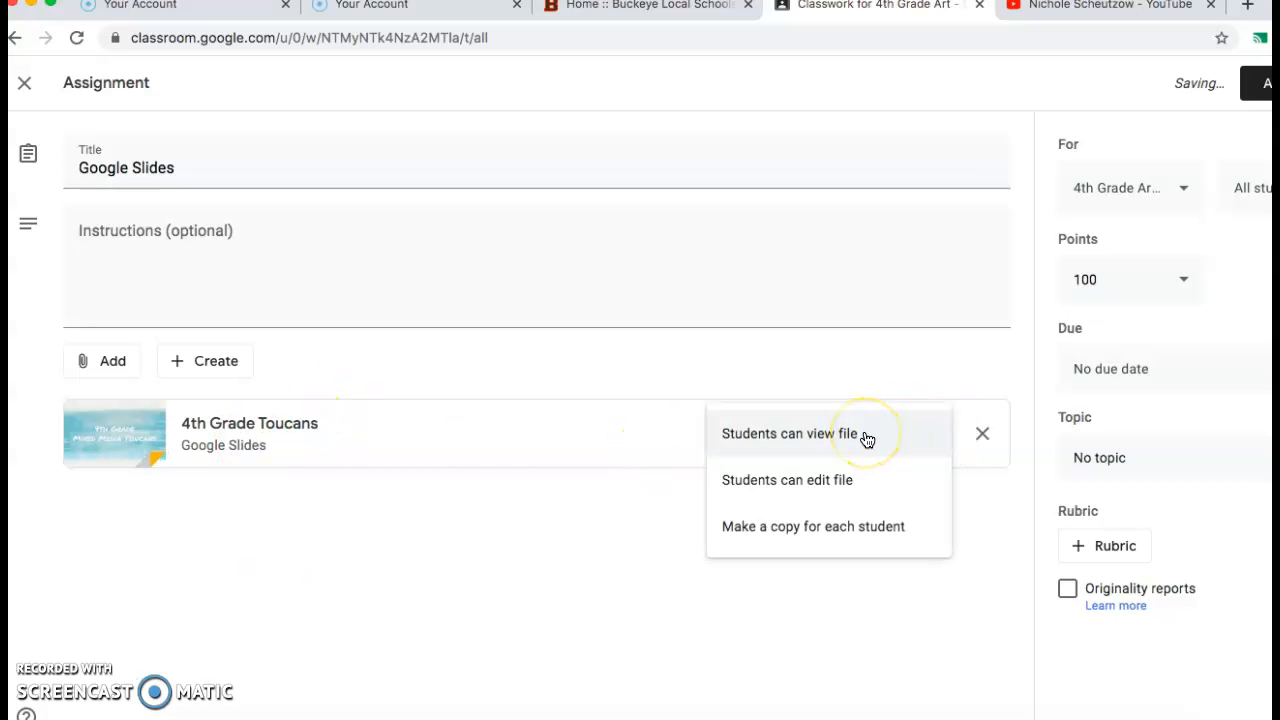
pyautogui.click(857, 485)
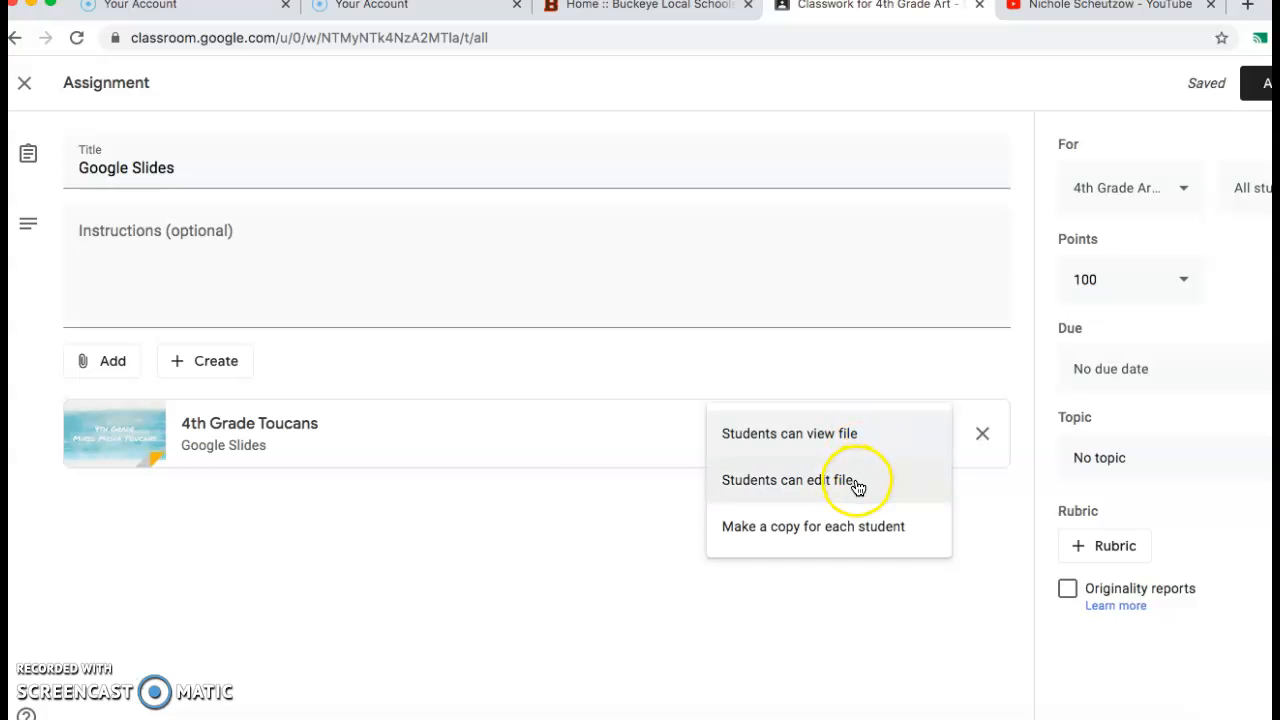
pyautogui.click(857, 432)
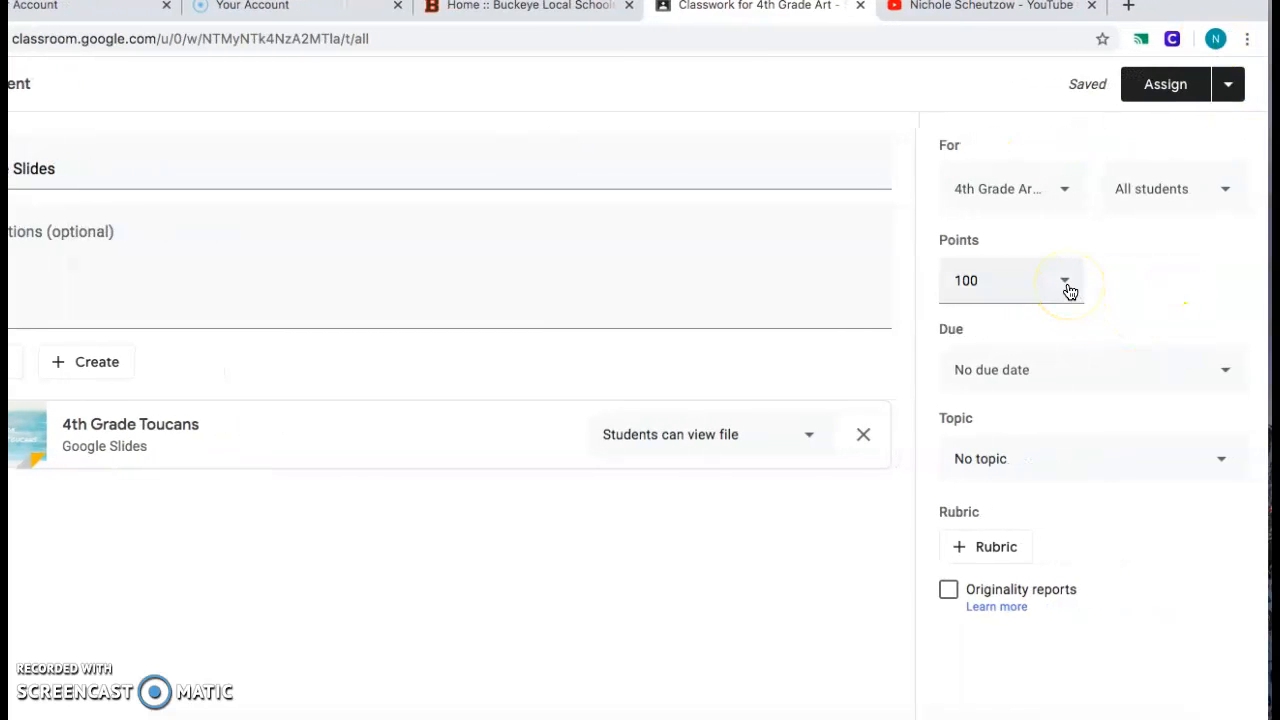
# Set the assignment's due date to Mar 20, 2020, without a due time.
pyautogui.click(1097, 374)
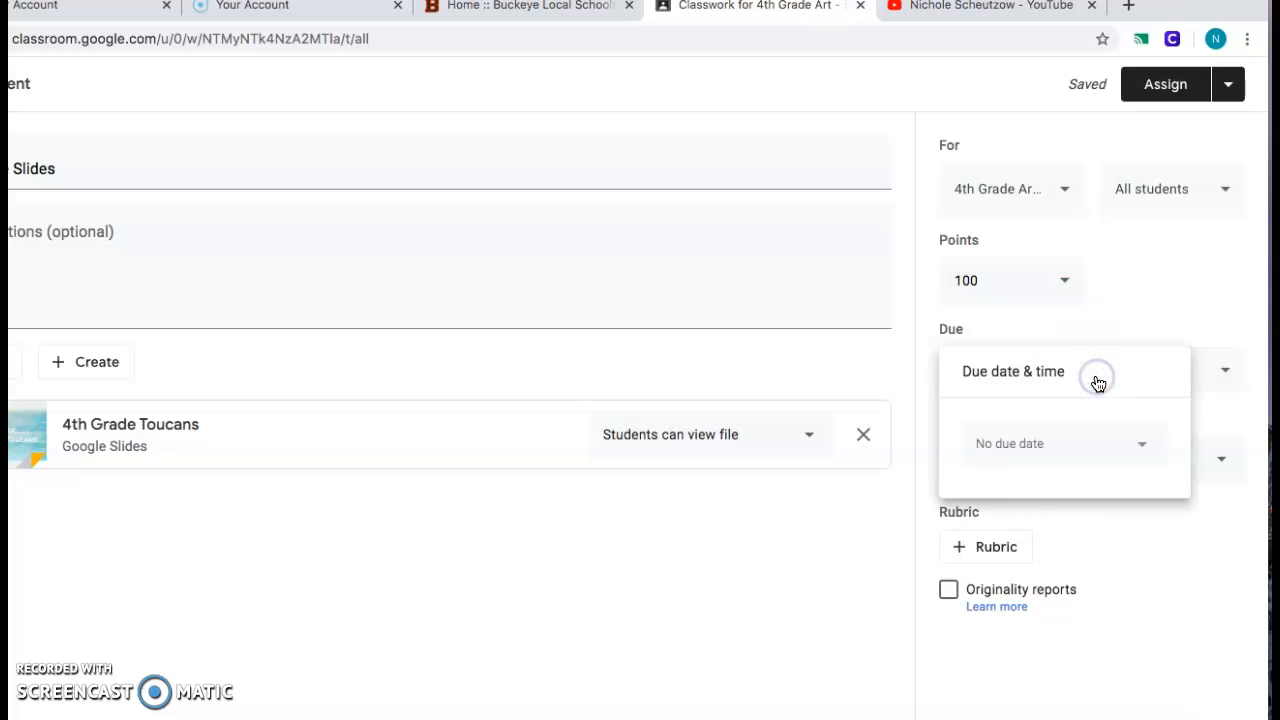
pyautogui.click(1150, 446)
pyautogui.click(1131, 596)
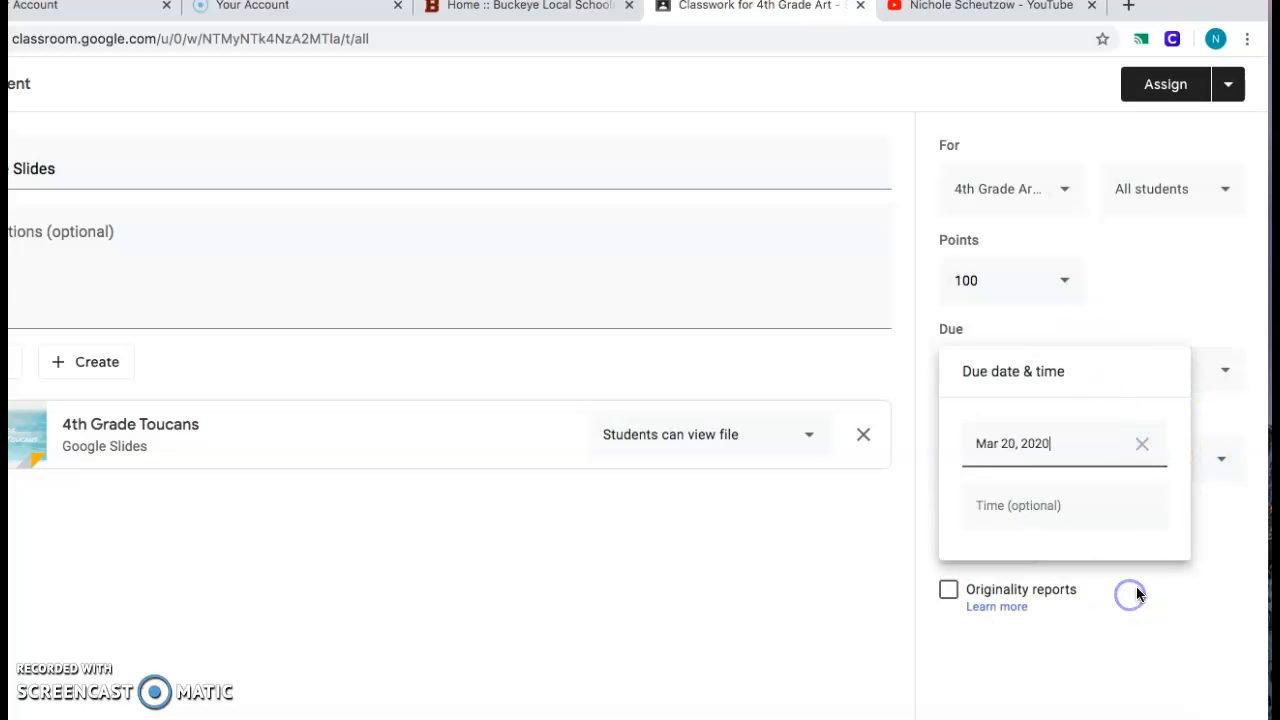
pyautogui.click(1199, 253)
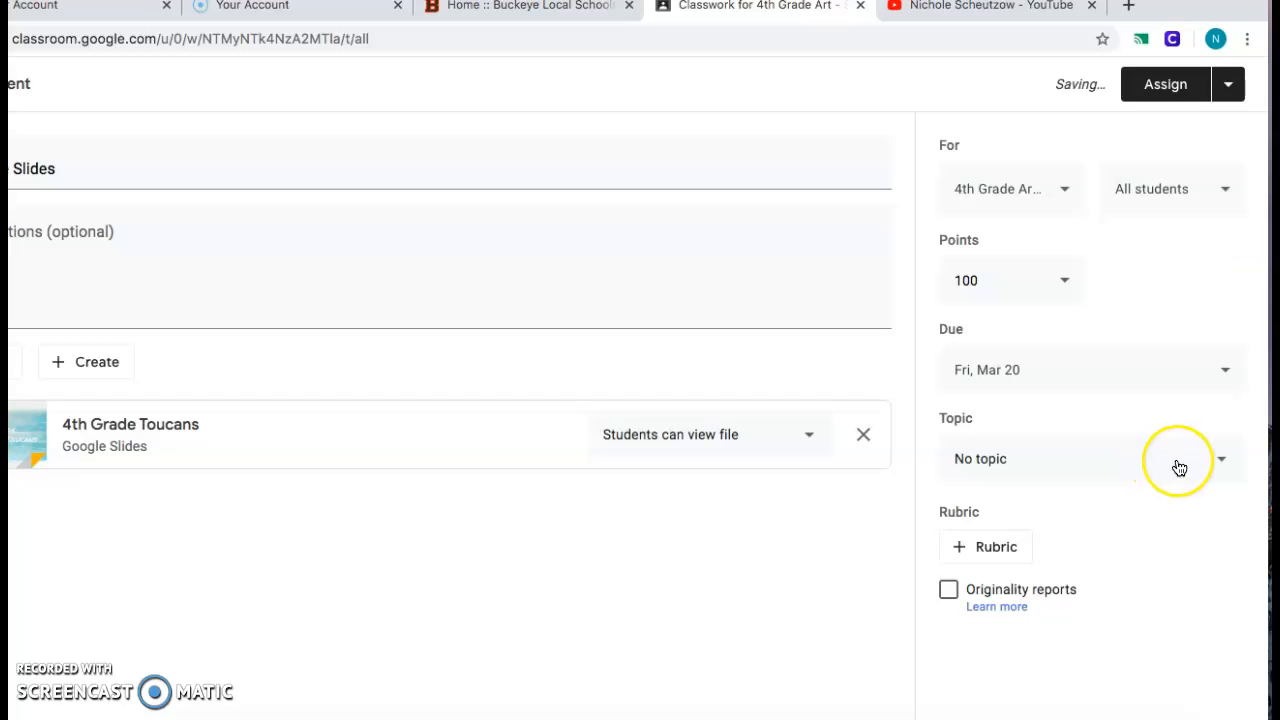
pyautogui.click(984, 552)
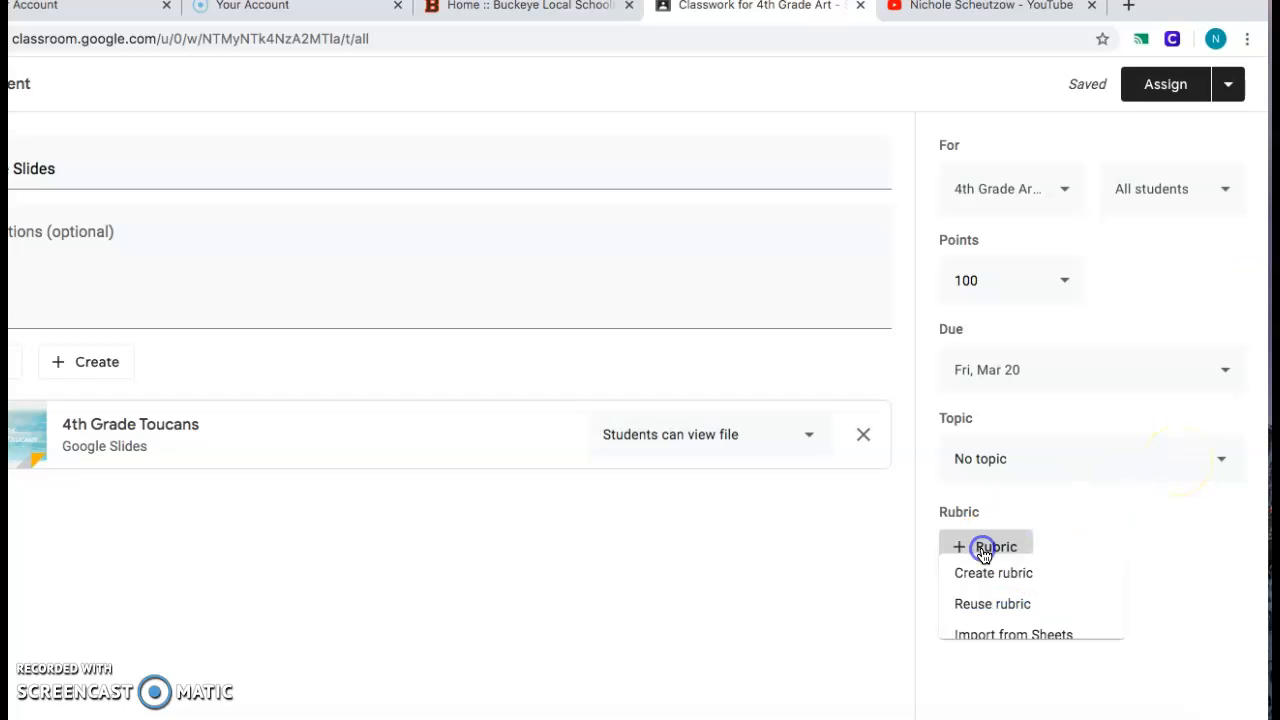
pyautogui.click(999, 591)
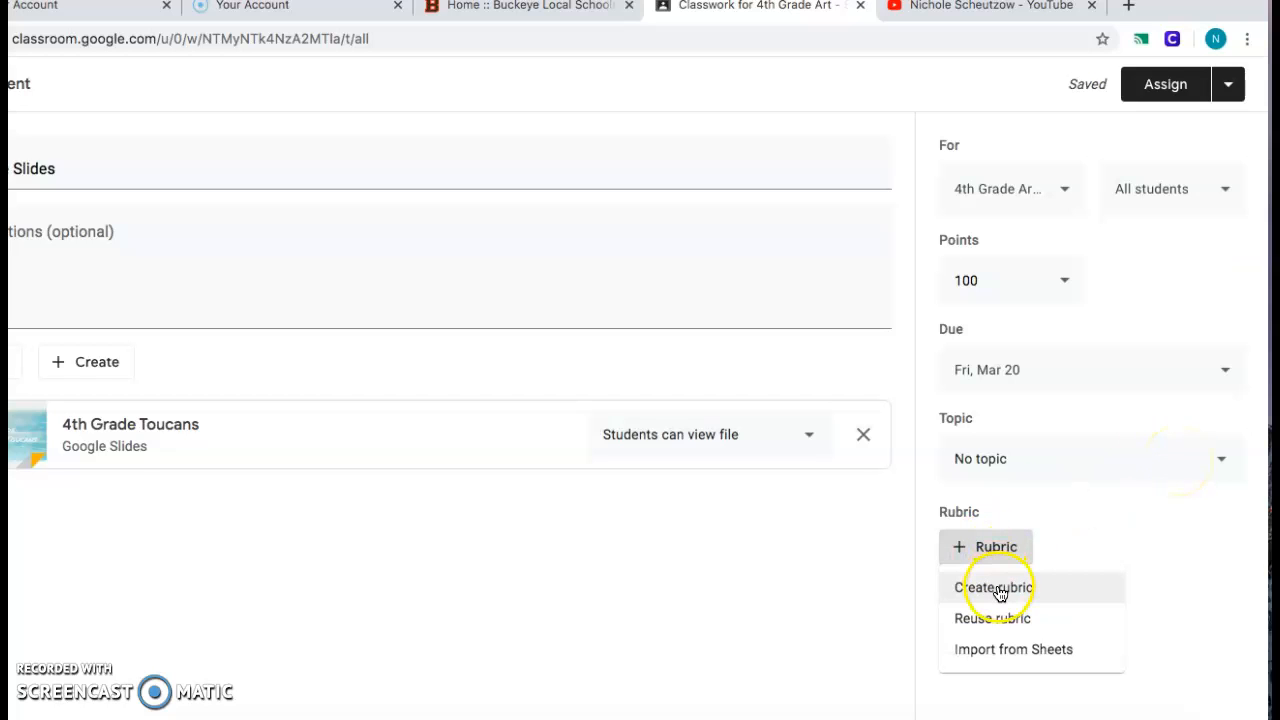
pyautogui.click(1008, 652)
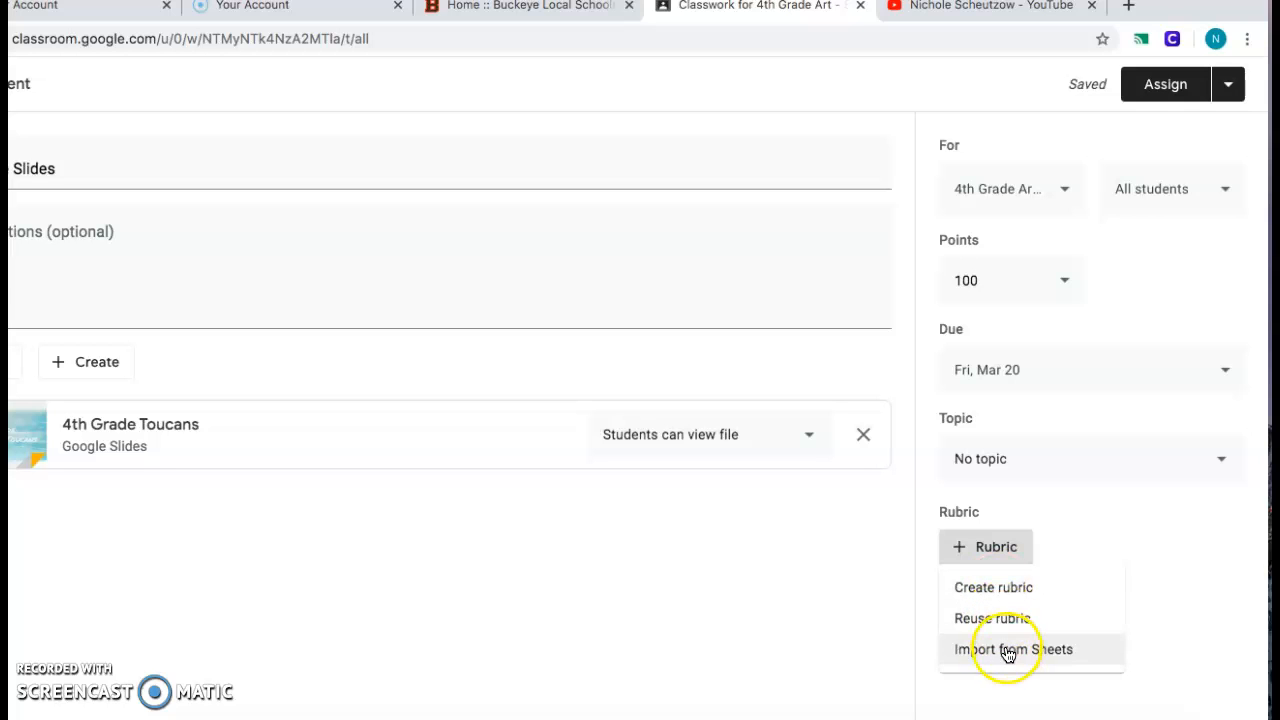
pyautogui.click(1087, 495)
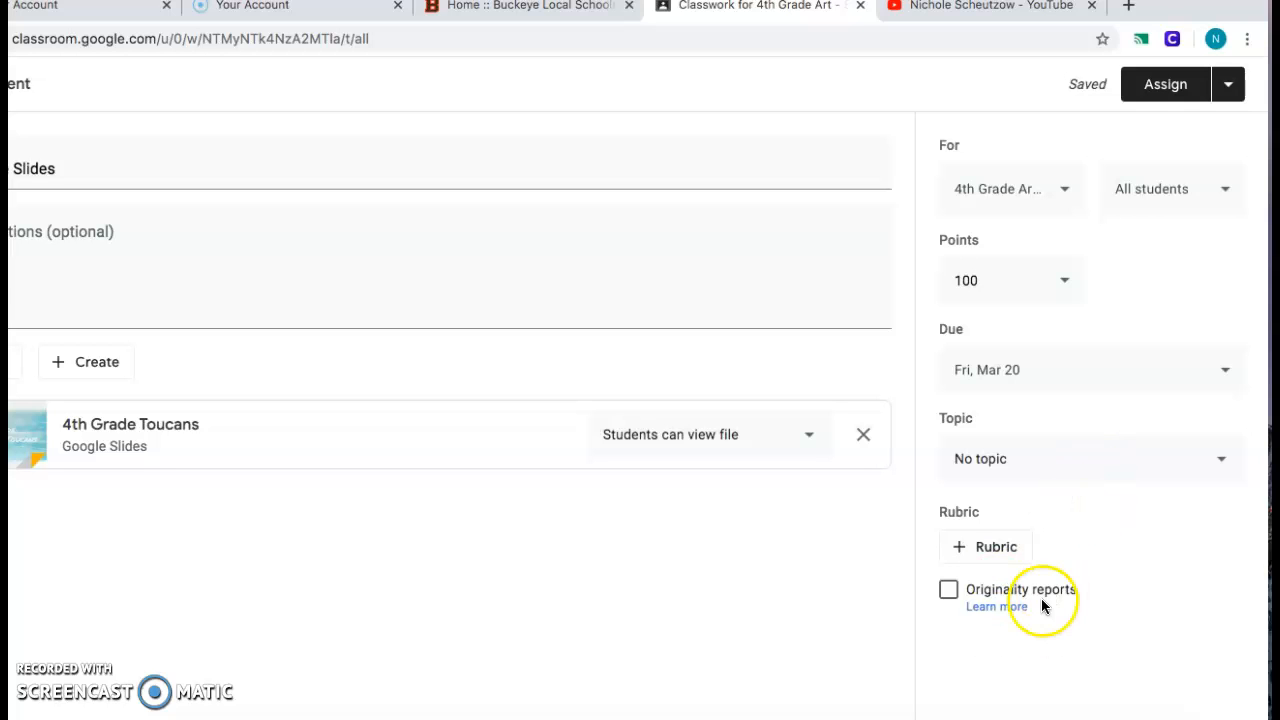
# Save the Google Slides assignment as a draft and return to the overview of all classes.
pyautogui.click(1228, 88)
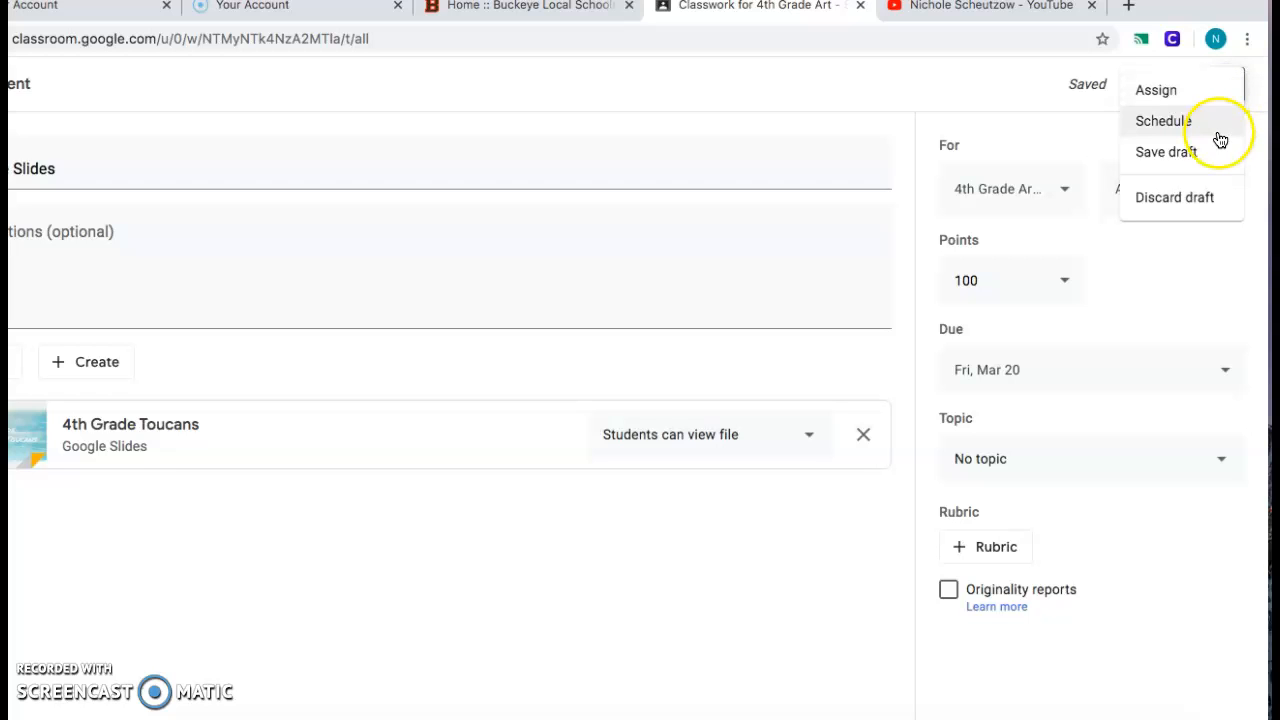
pyautogui.click(1198, 155)
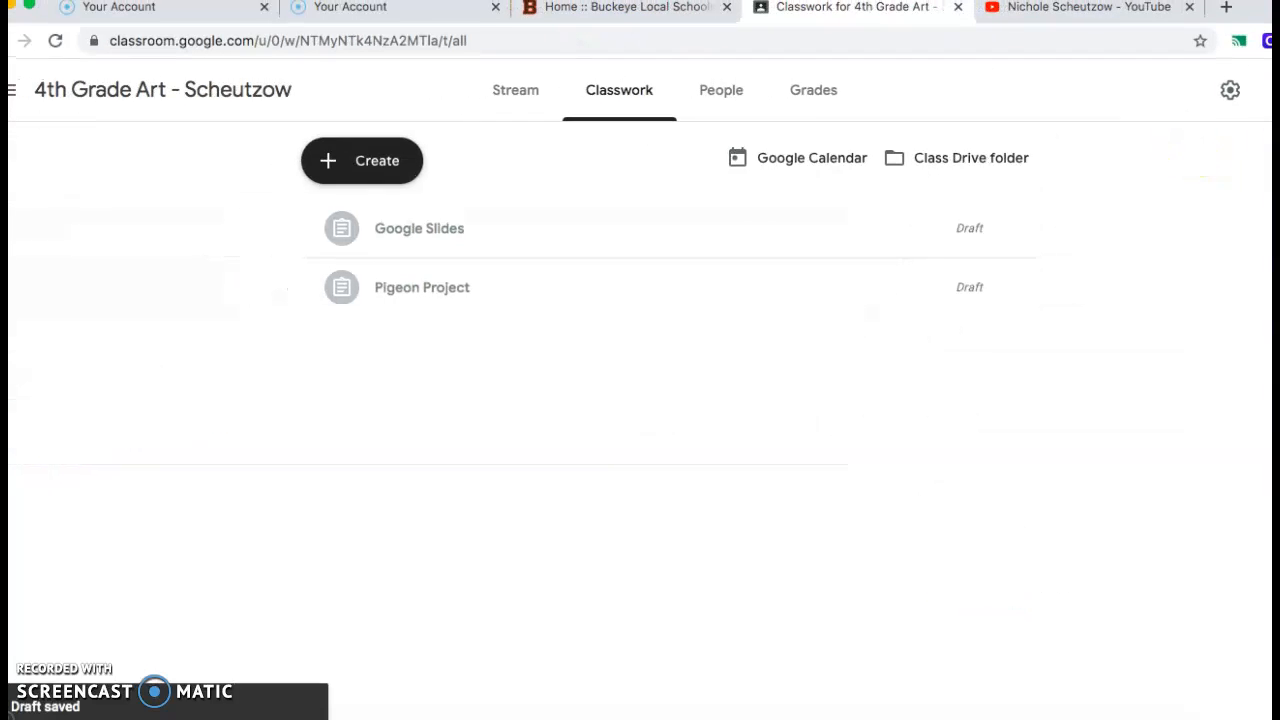
pyautogui.click(21, 110)
pyautogui.click(80, 112)
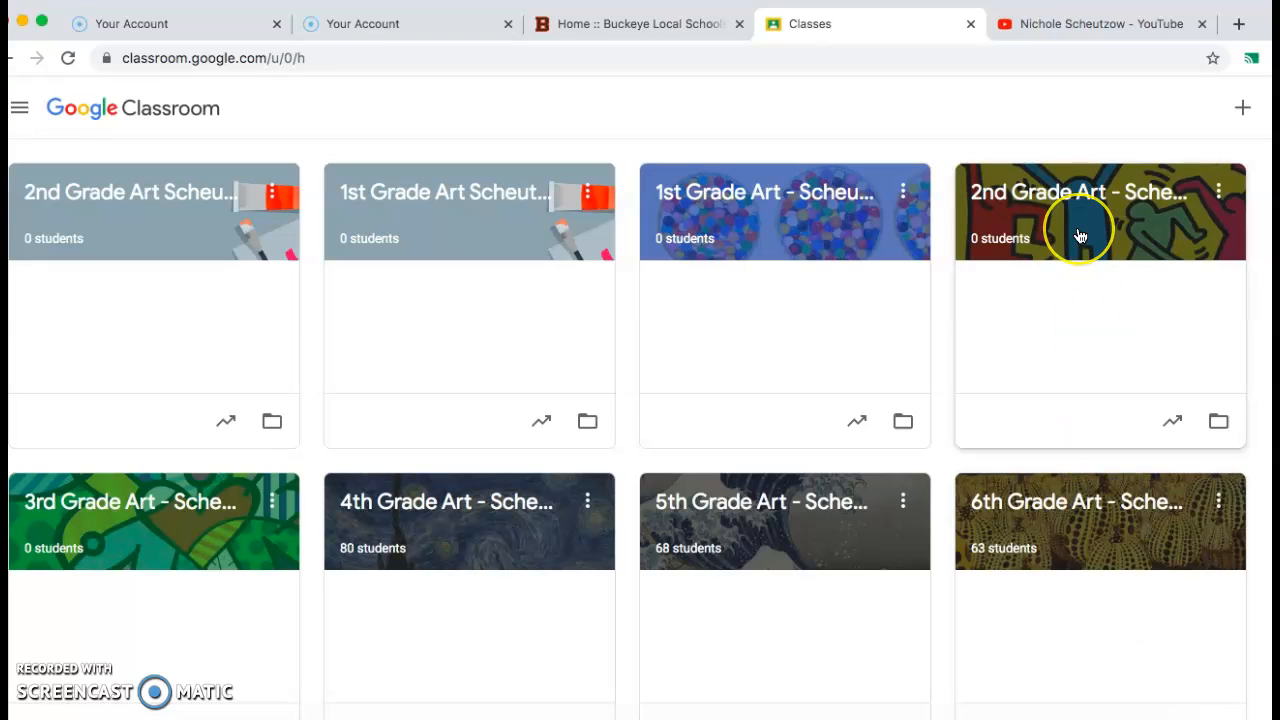
pyautogui.click(483, 693)
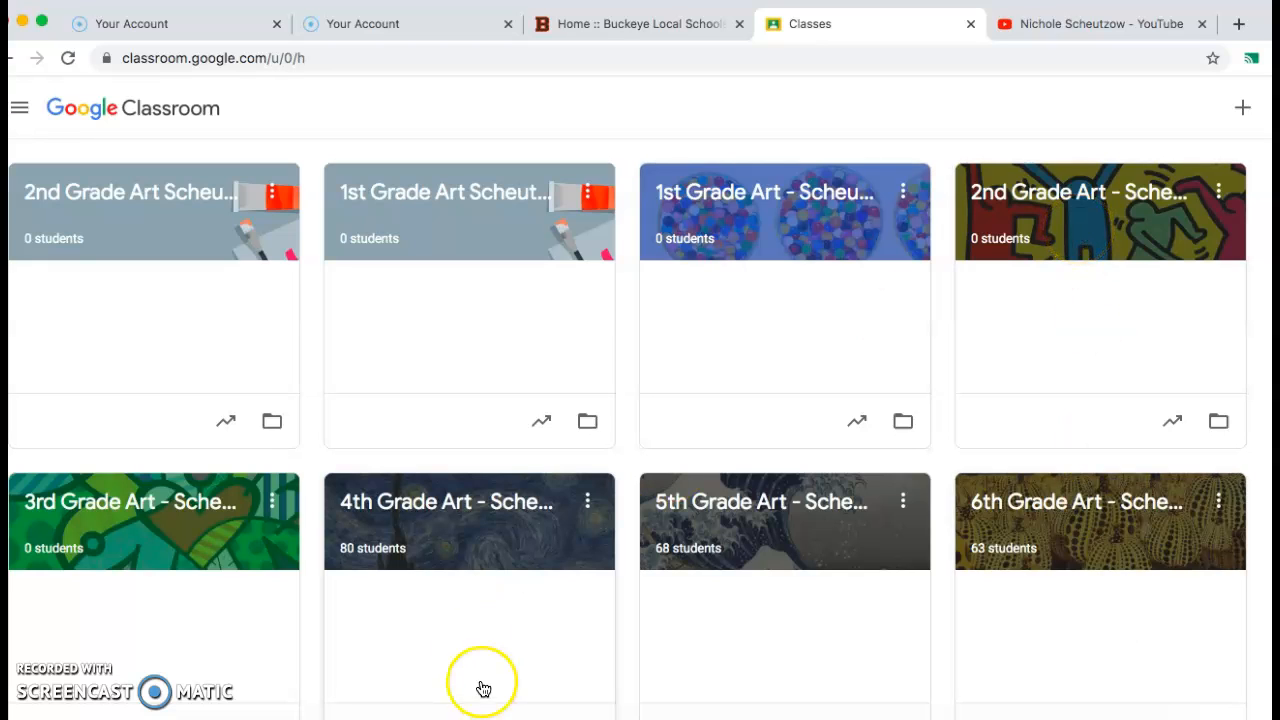